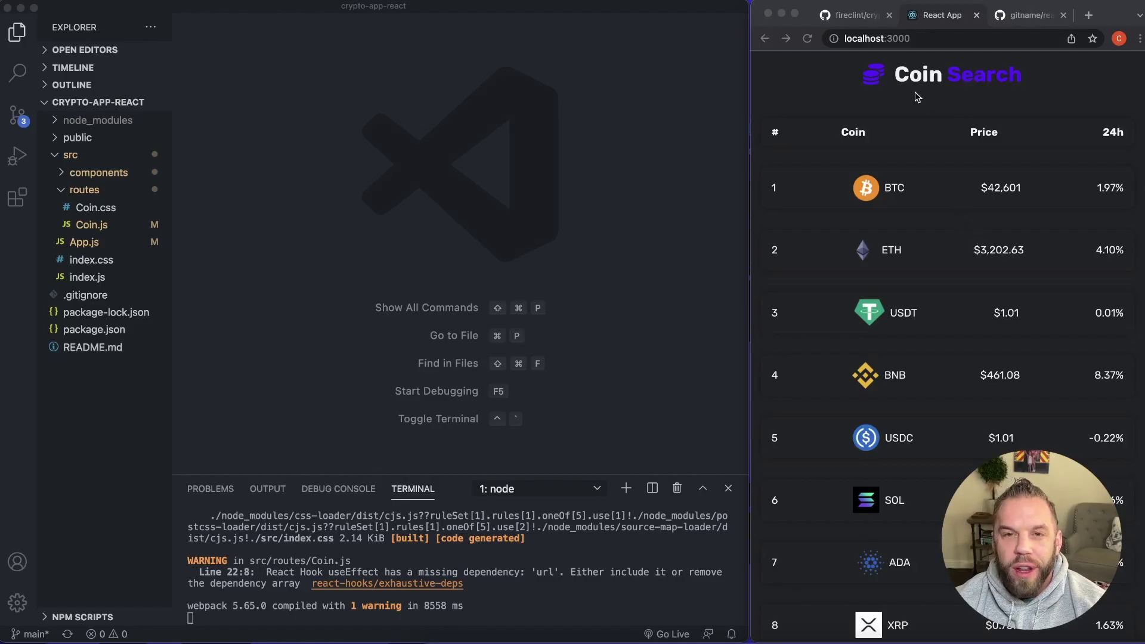
Check the app's Bitcoin detail page, then stop the dev server and clear the terminal
click(914, 191)
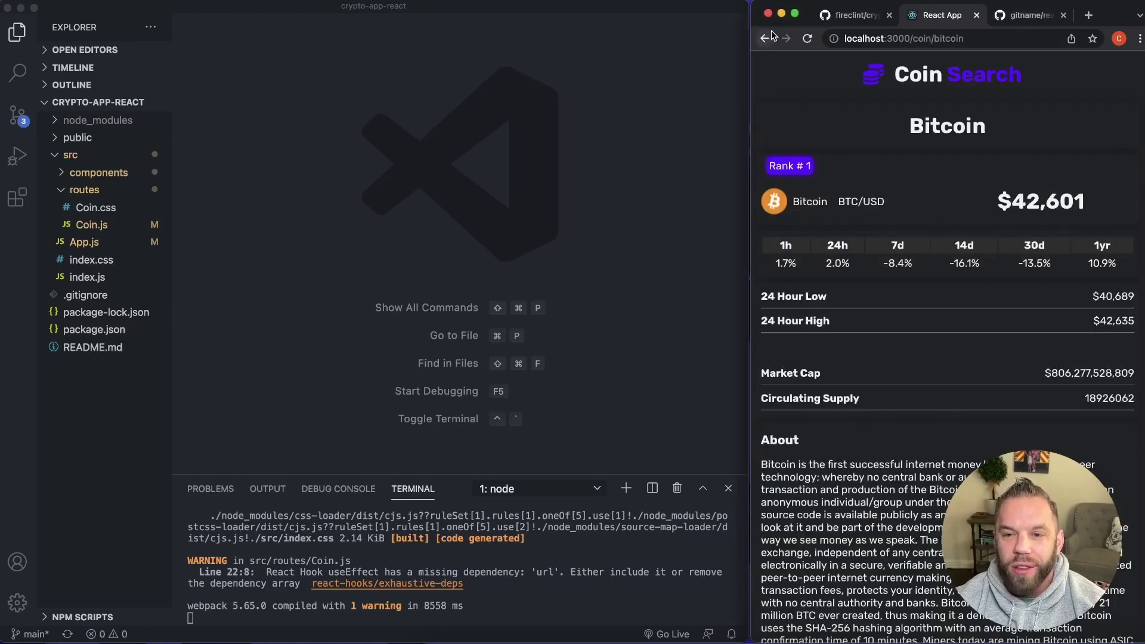
click(961, 76)
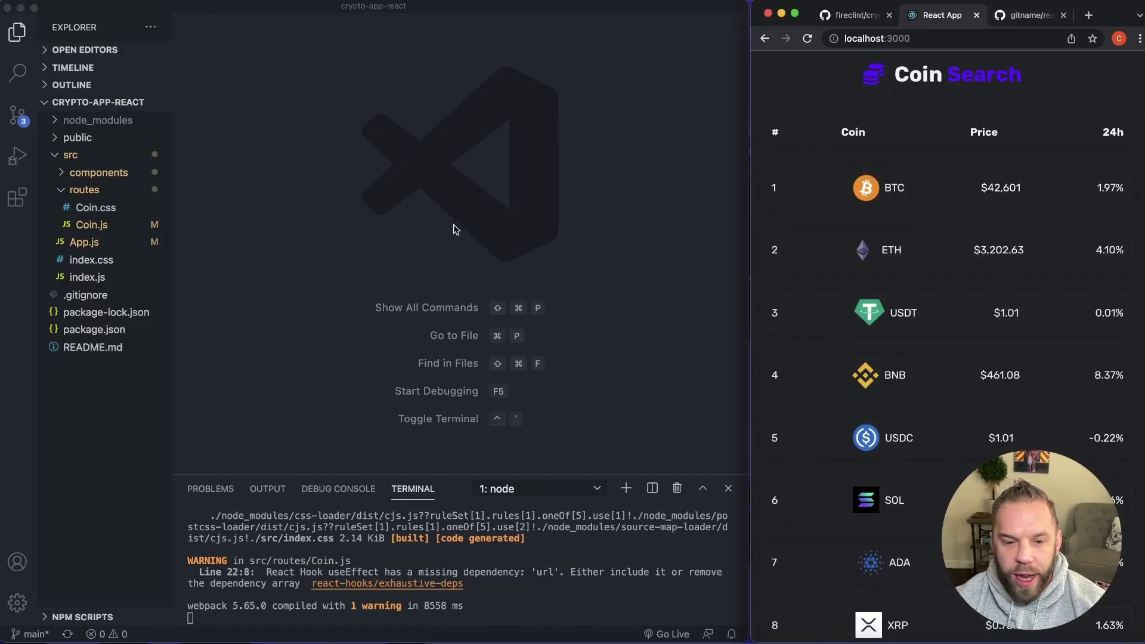
click(543, 587)
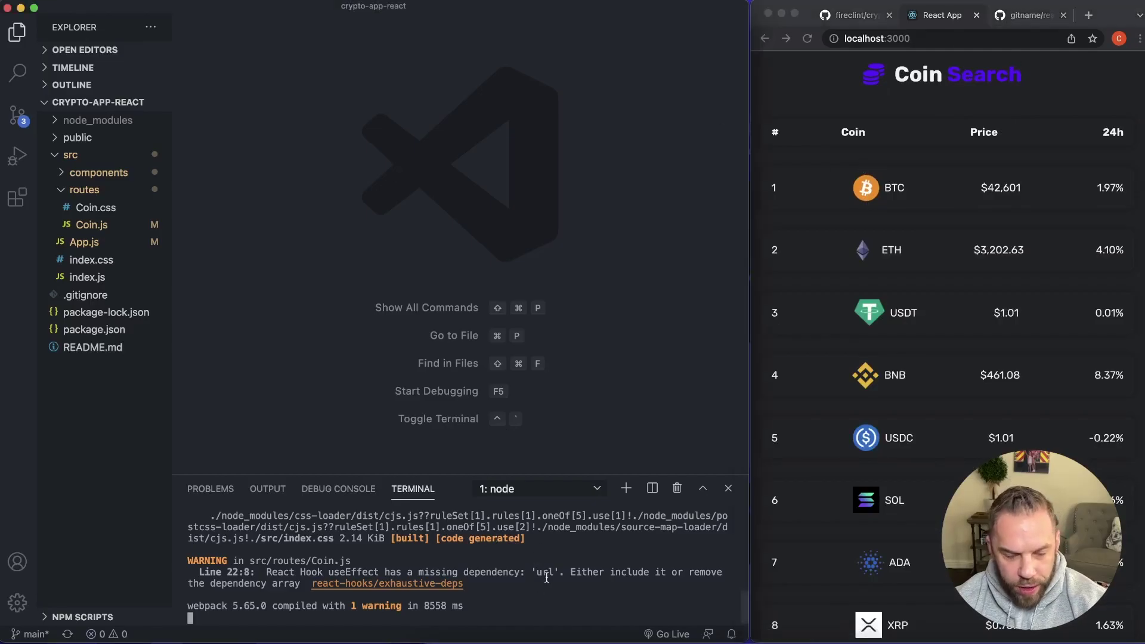
key(ctrl+c)
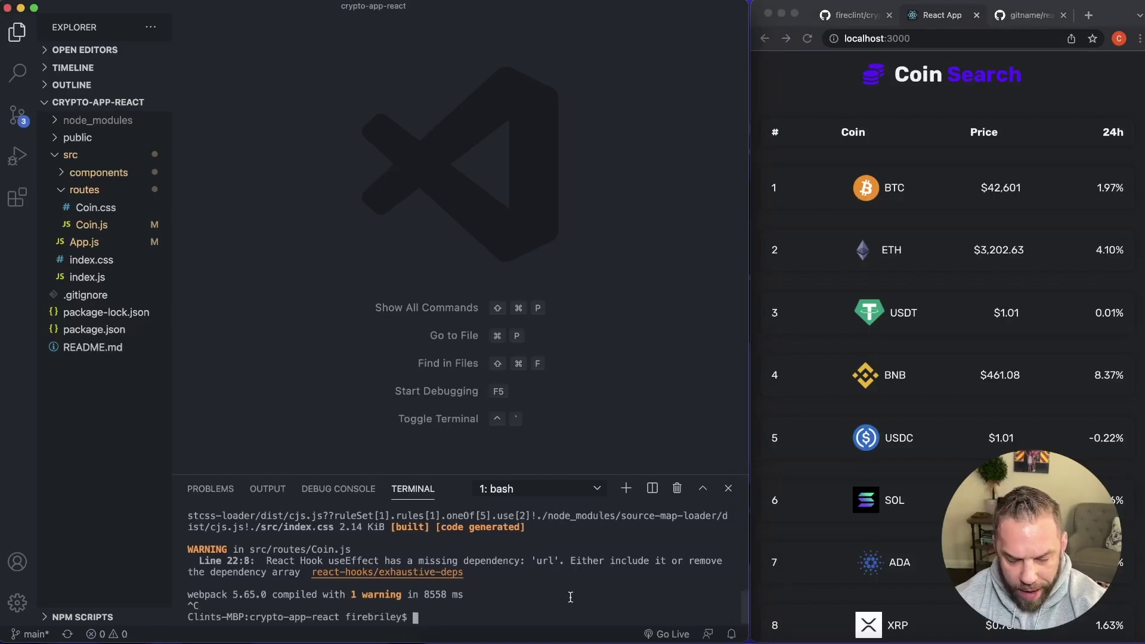
key(ctrl+l)
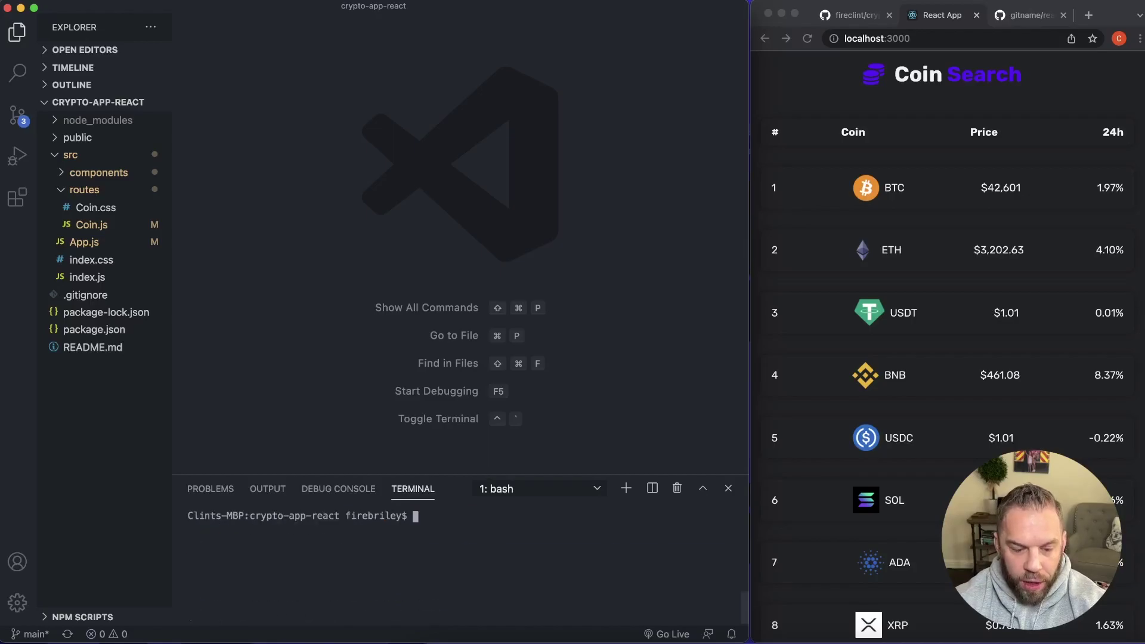
Switch to the react-gh-pages GitHub guide at its Install the gh-pages package step
click(1016, 15)
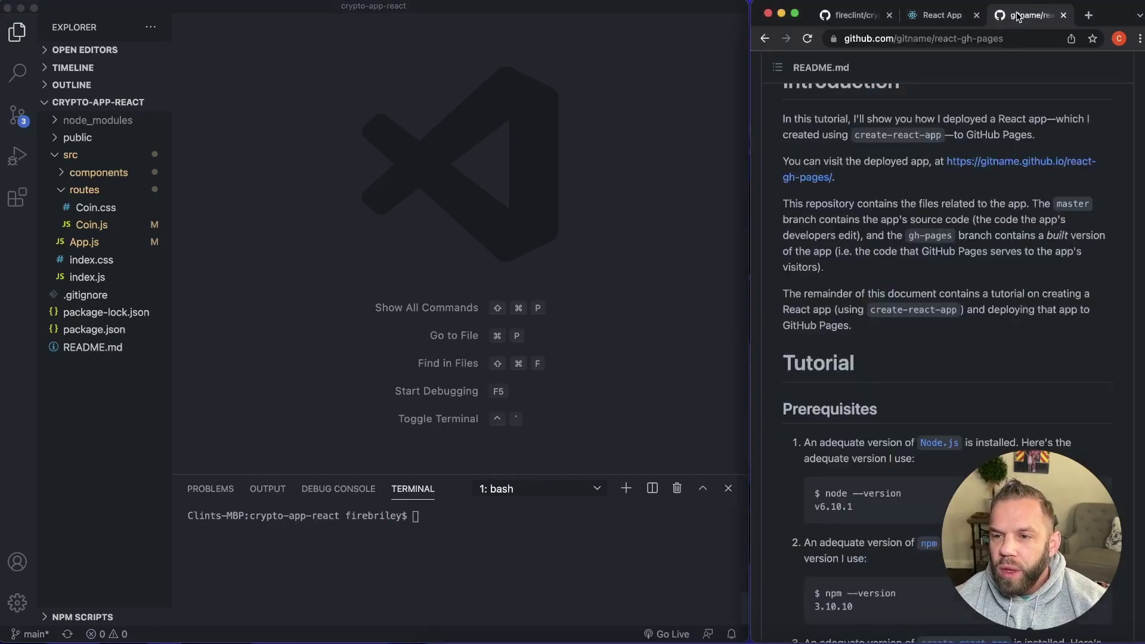
scroll(874, 179, down, 4)
scroll(877, 224, down, 5)
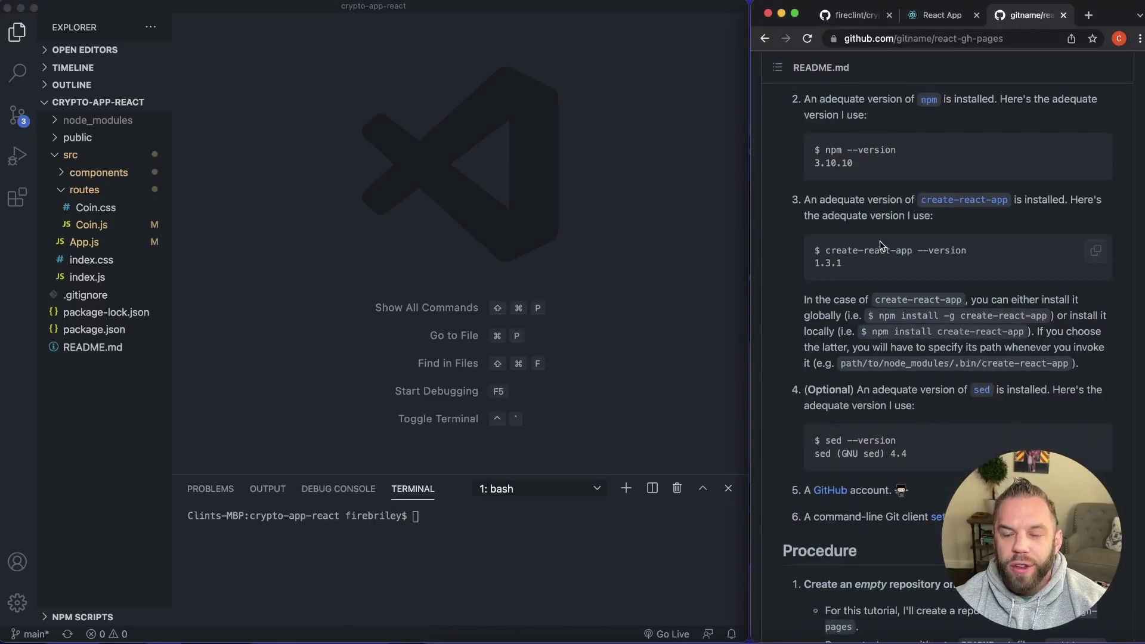
scroll(891, 254, down, 3)
scroll(892, 254, down, 3)
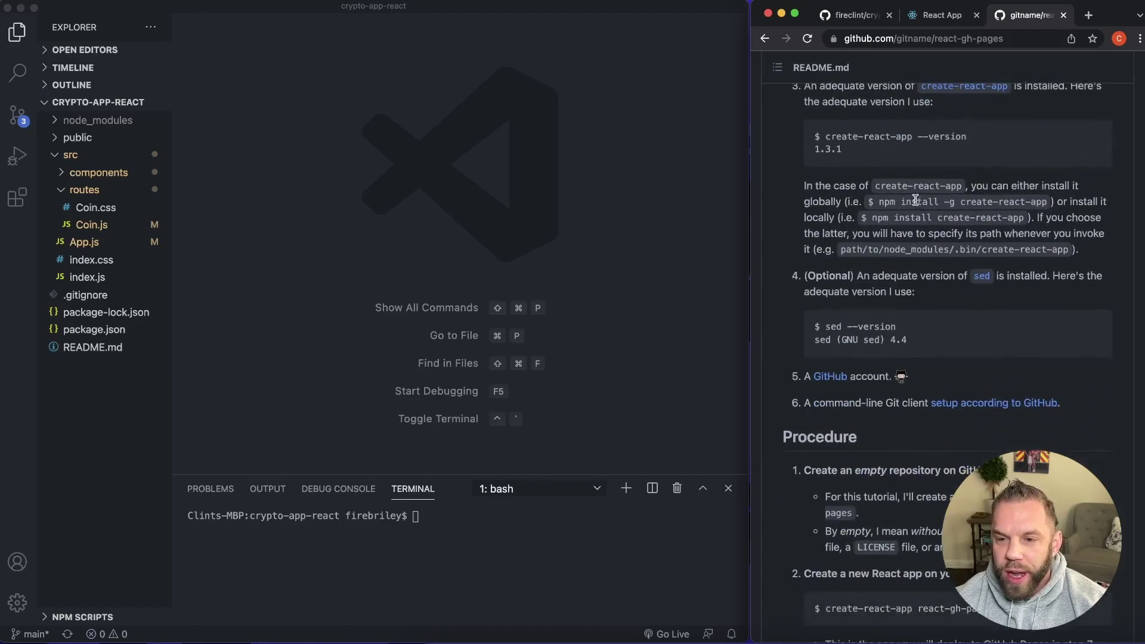
scroll(895, 187, down, 3)
scroll(849, 217, down, 4)
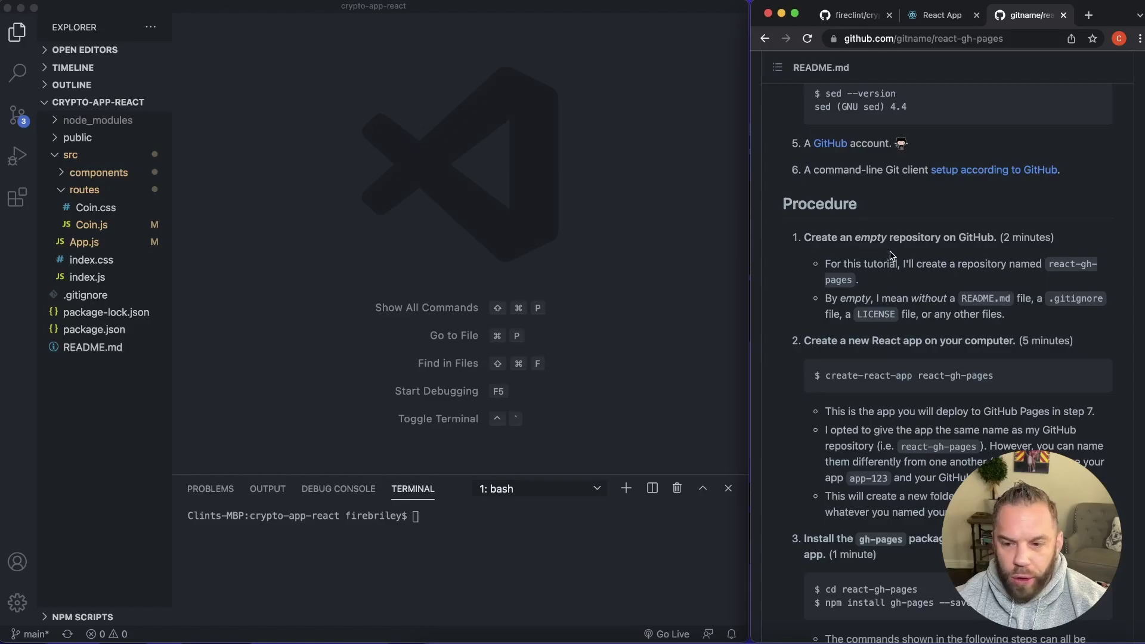
scroll(895, 251, down, 2)
scroll(899, 258, down, 3)
scroll(898, 259, down, 3)
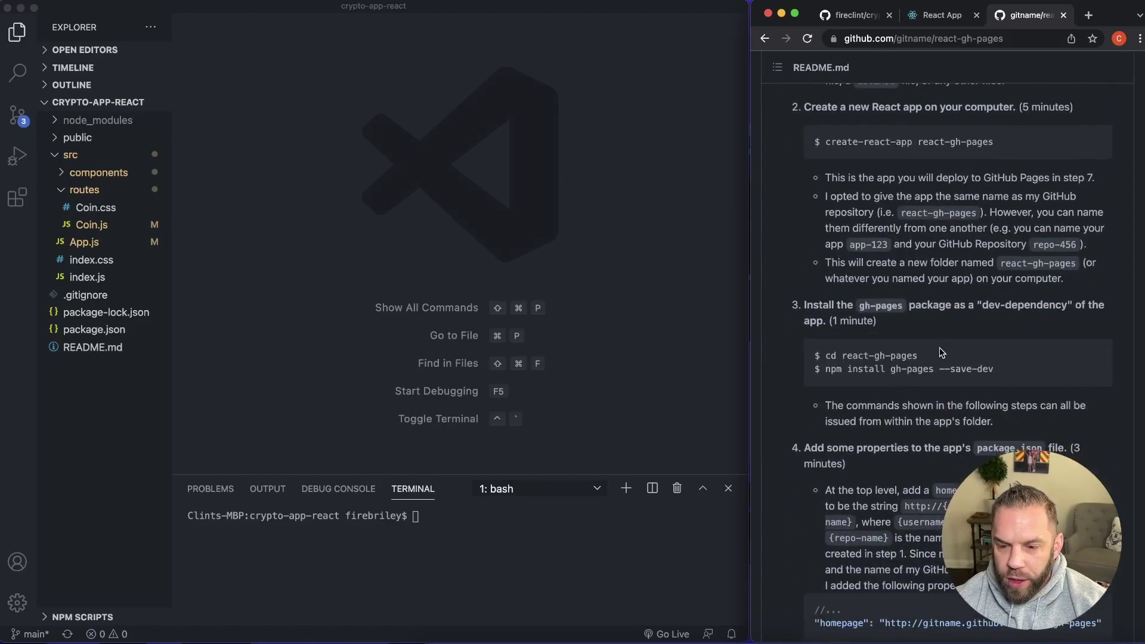
Run npm i gh-pages --save-dev in the crypto-app-react terminal
click(515, 552)
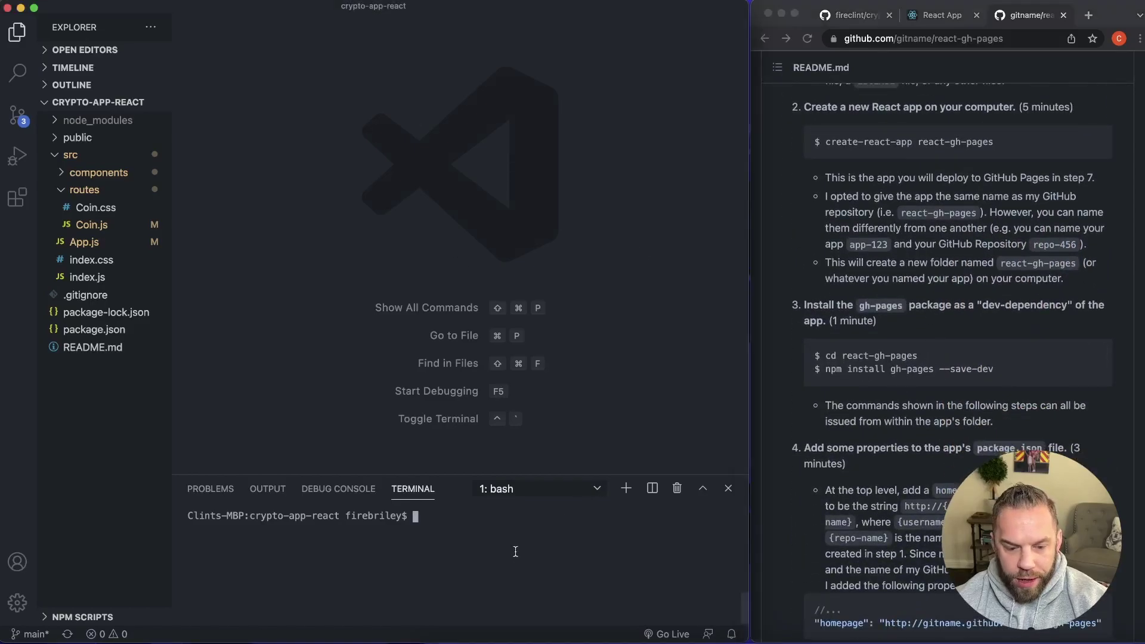
text(npm )
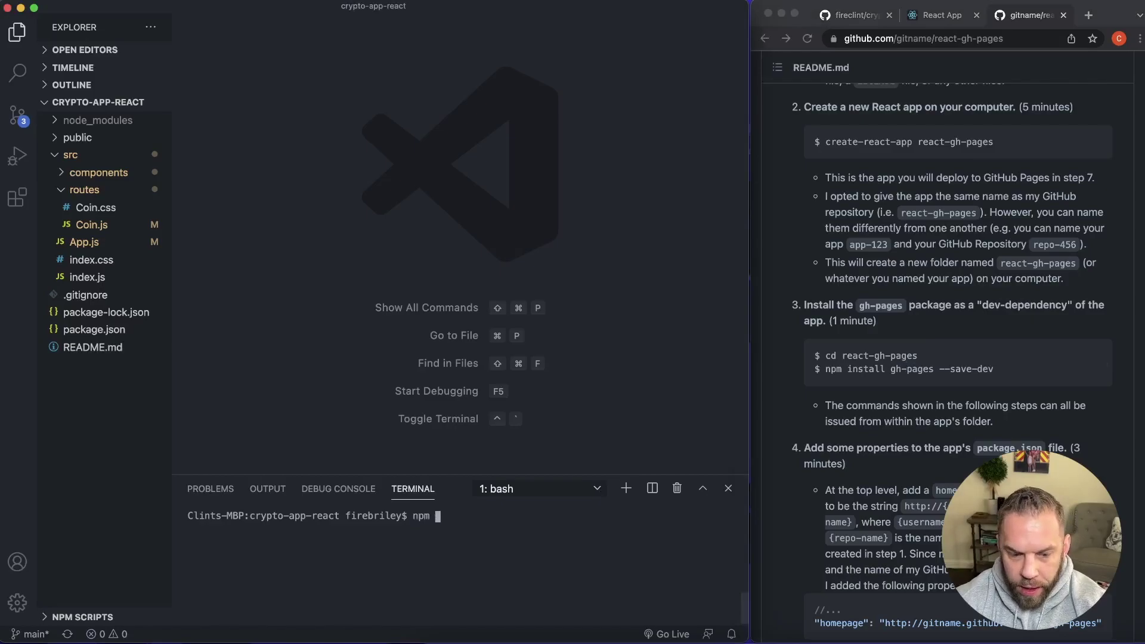
text(i gh-page)
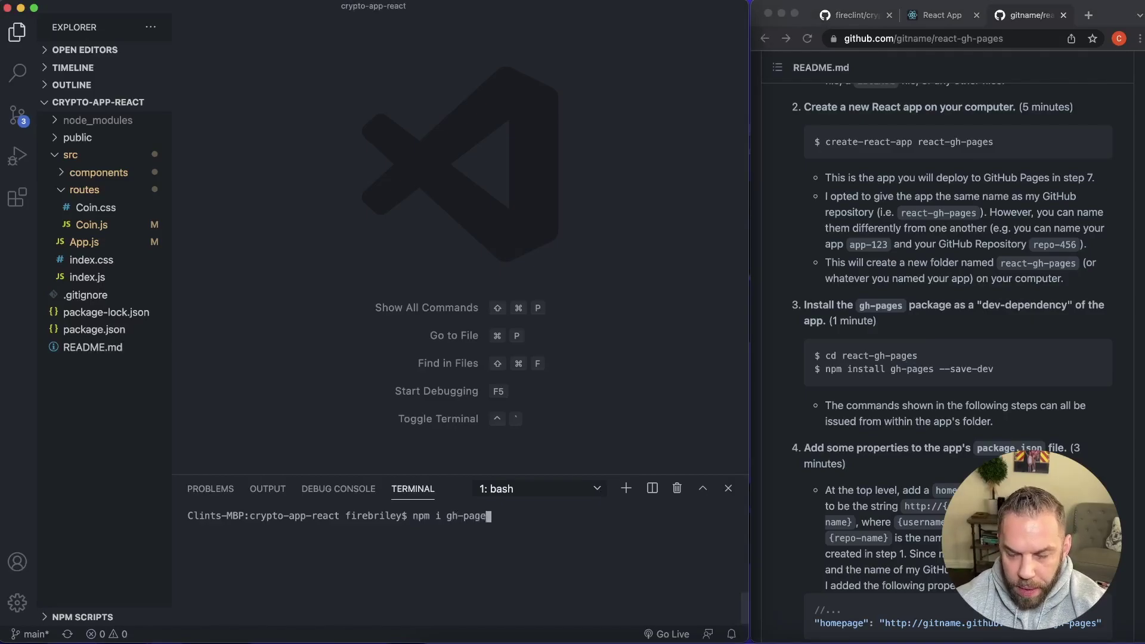
text(s --save-dev)
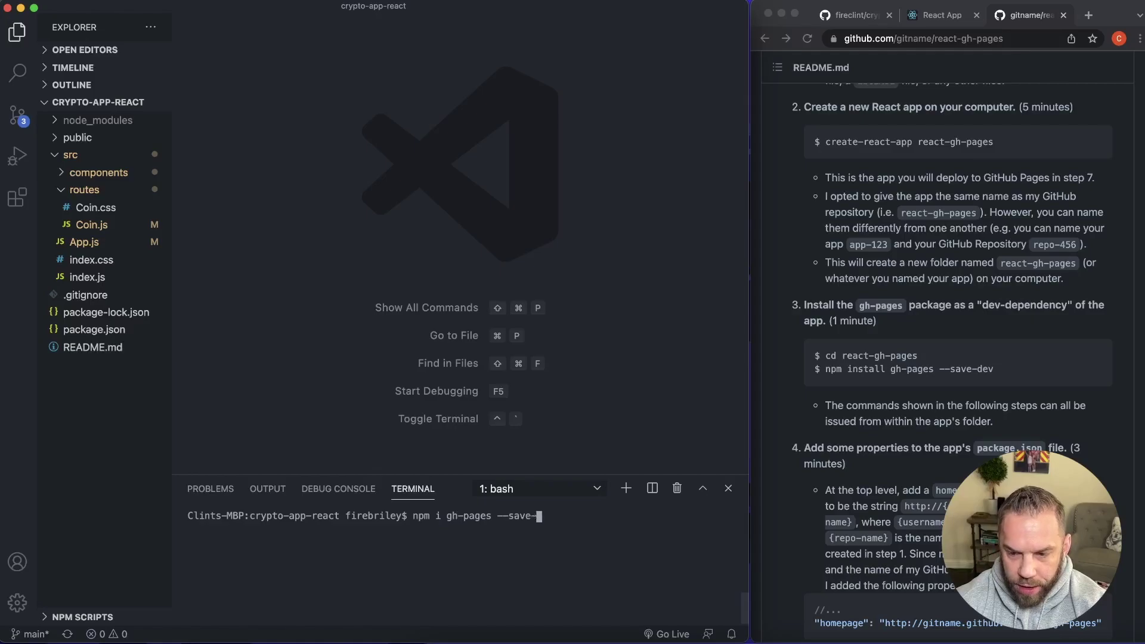
key(Return)
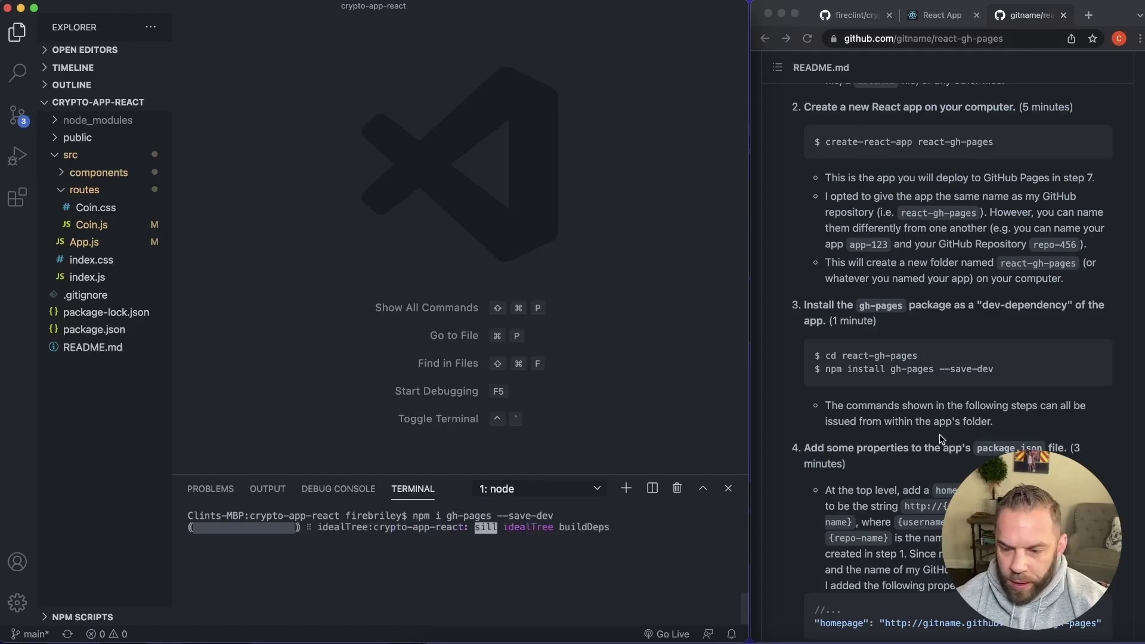
scroll(940, 403, down, 3)
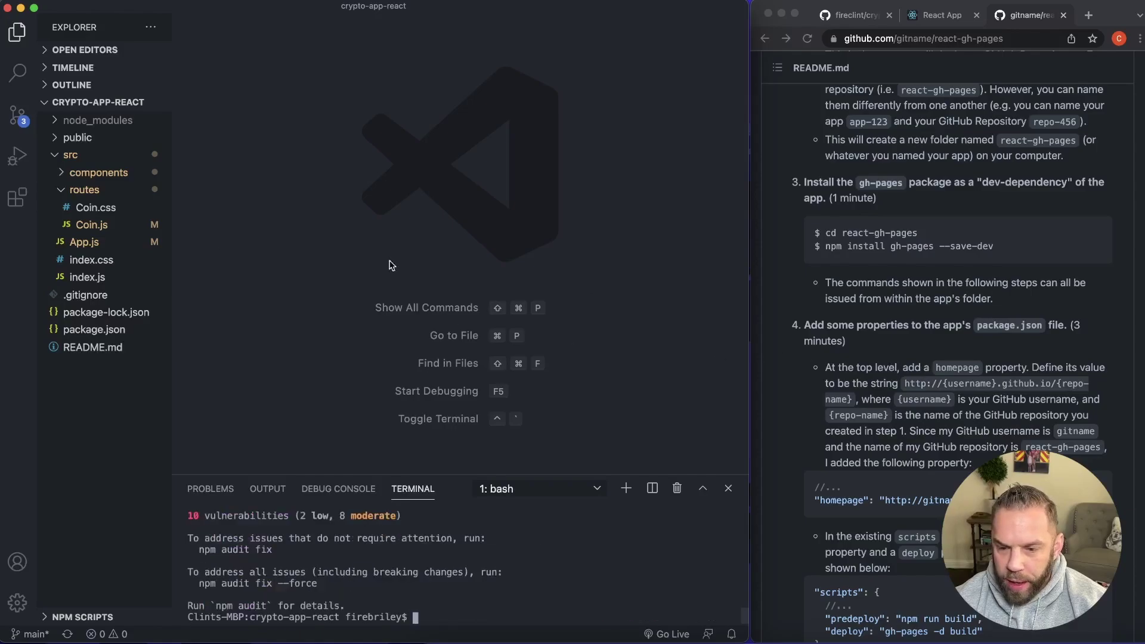
click(109, 332)
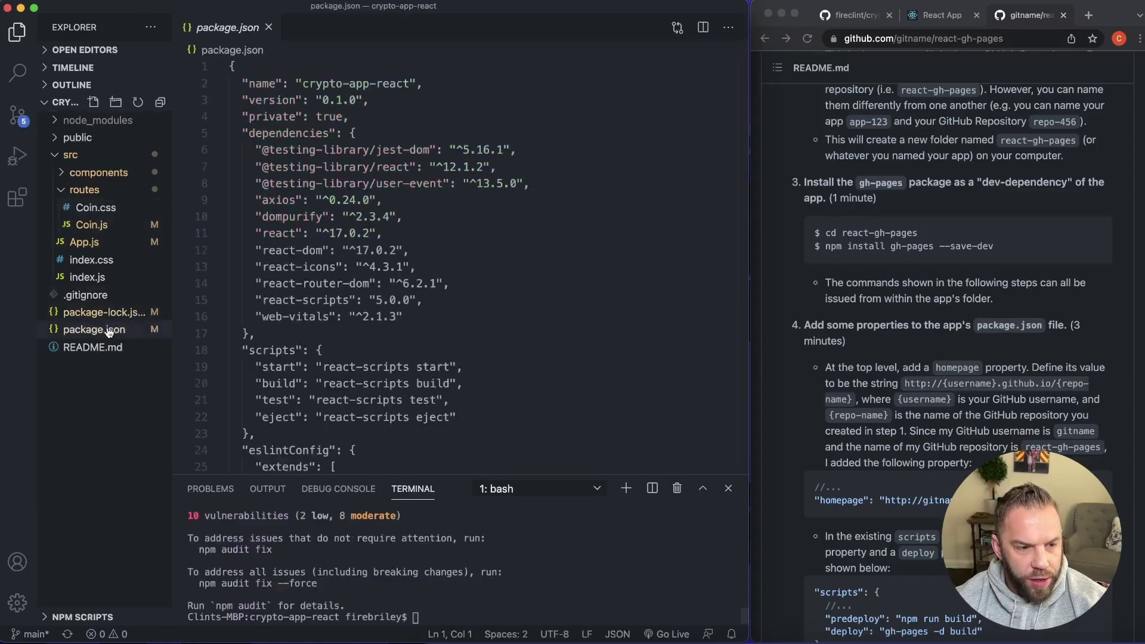
click(302, 65)
key(Return)
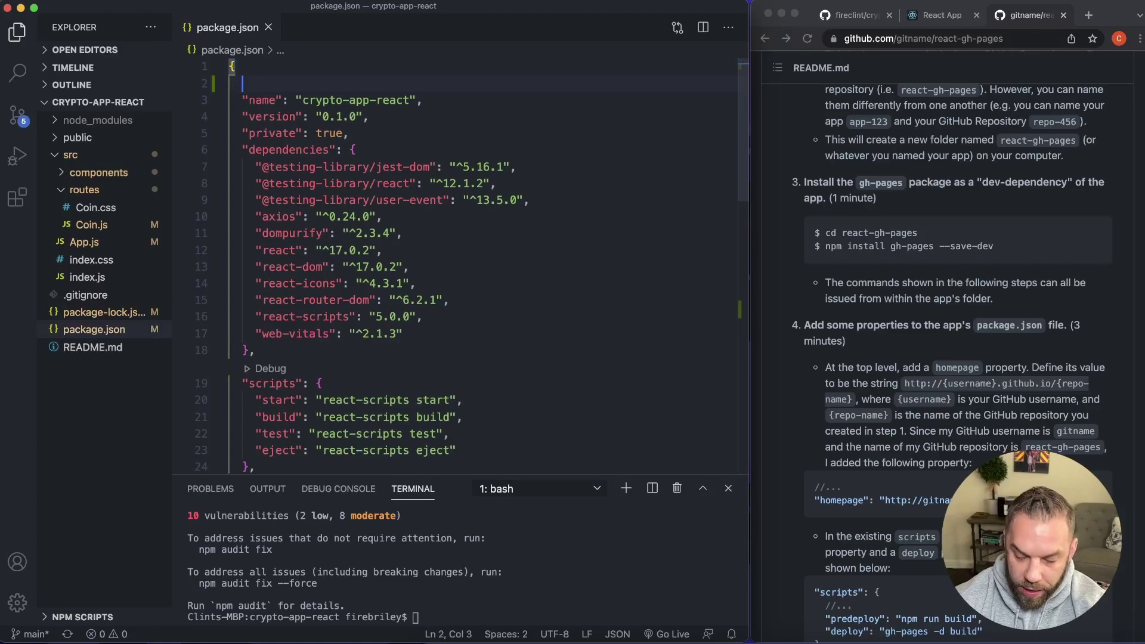
text(")
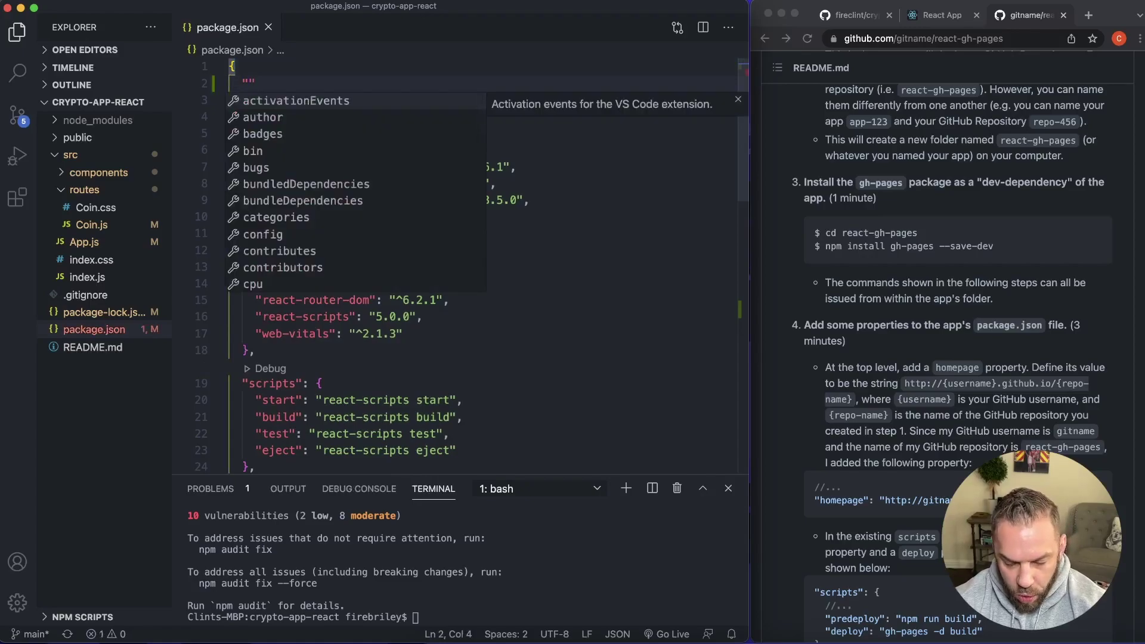
text(home)
text(page")
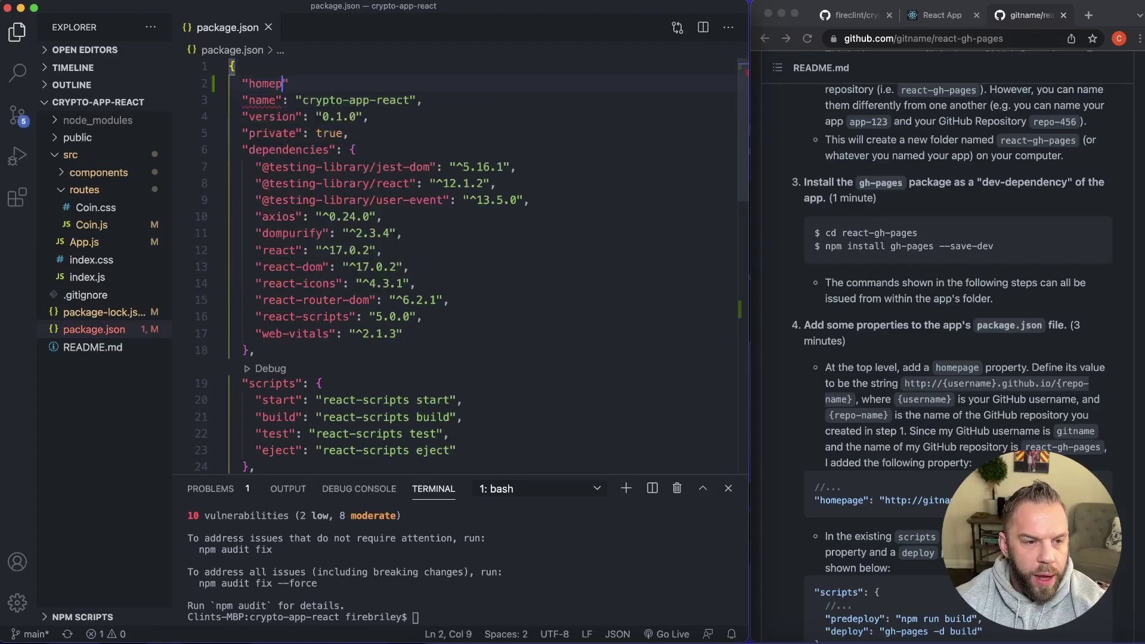
text(: ")
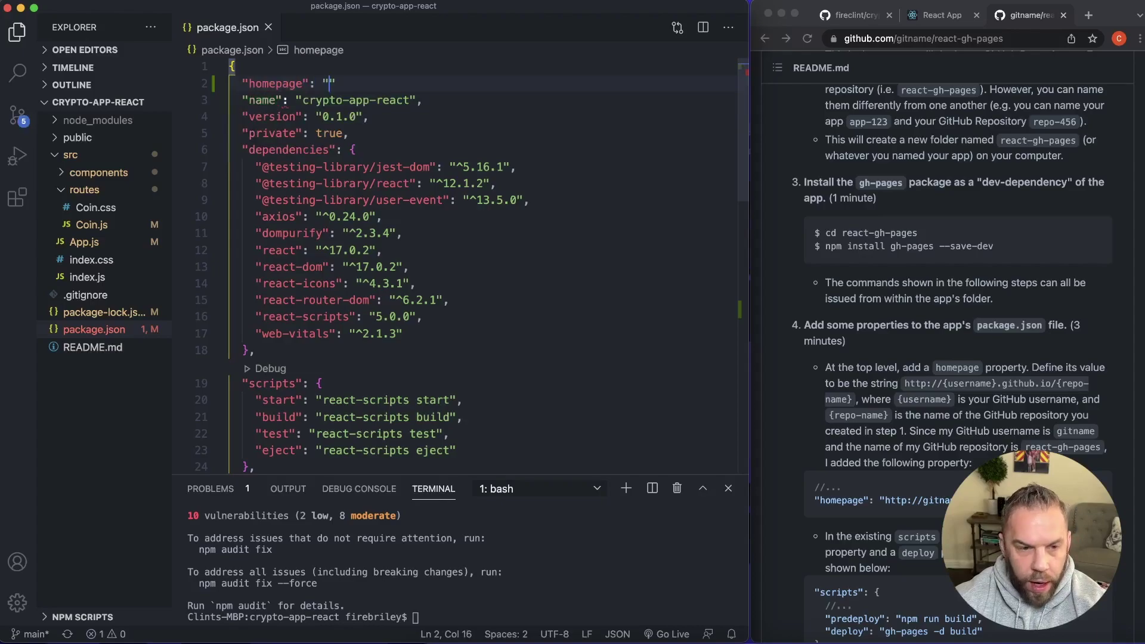
text(http:)
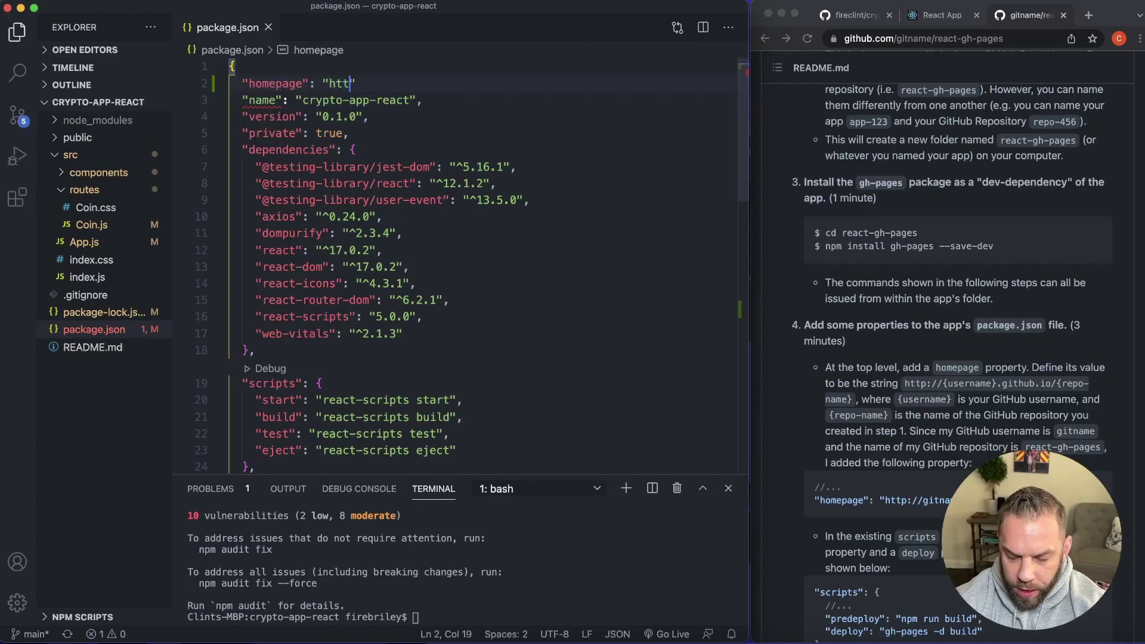
text(//)
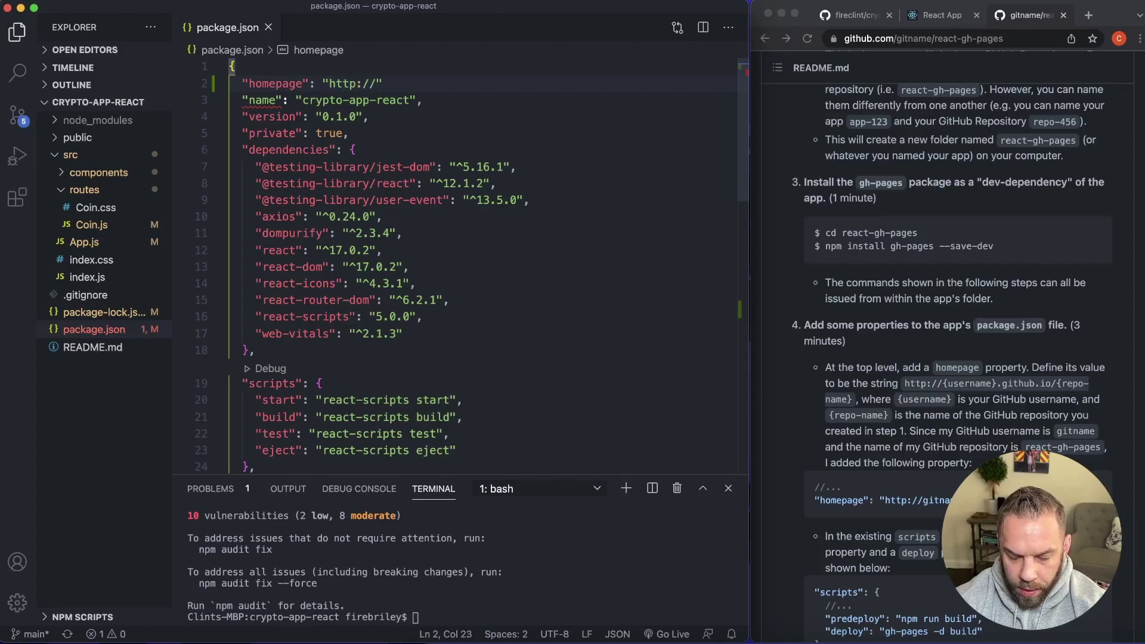
text(fire)
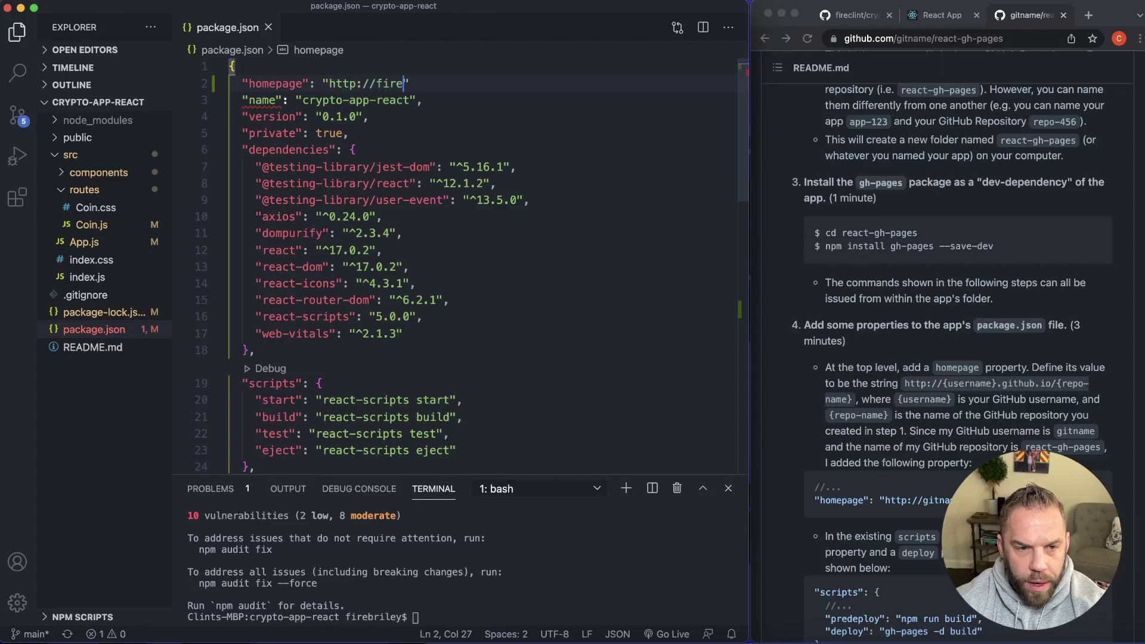
text(clint)
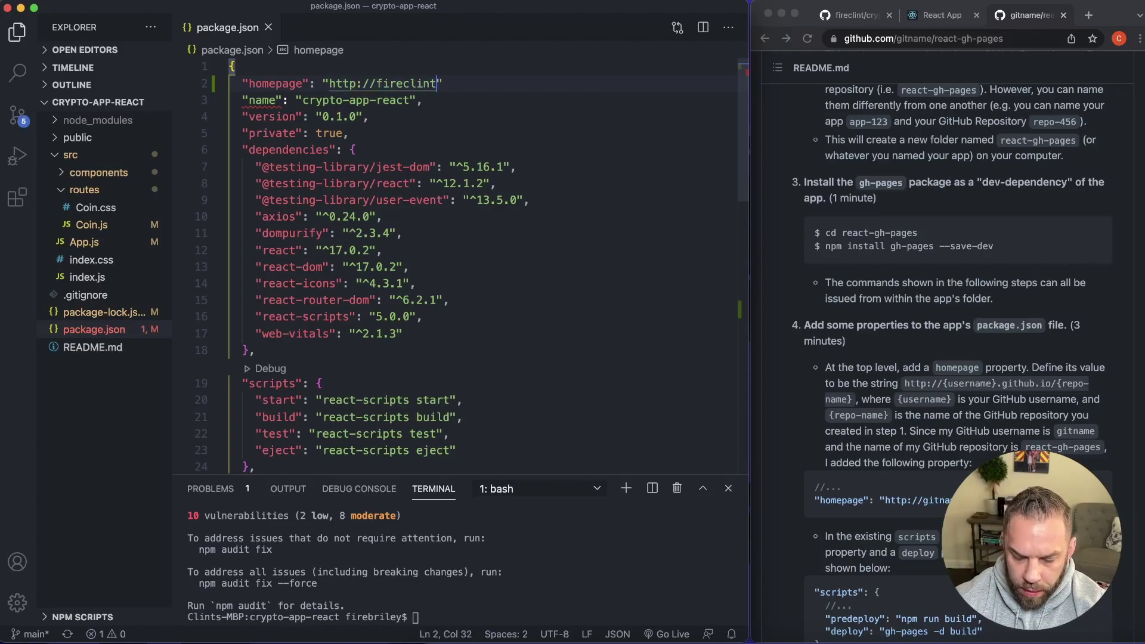
text(.github.)
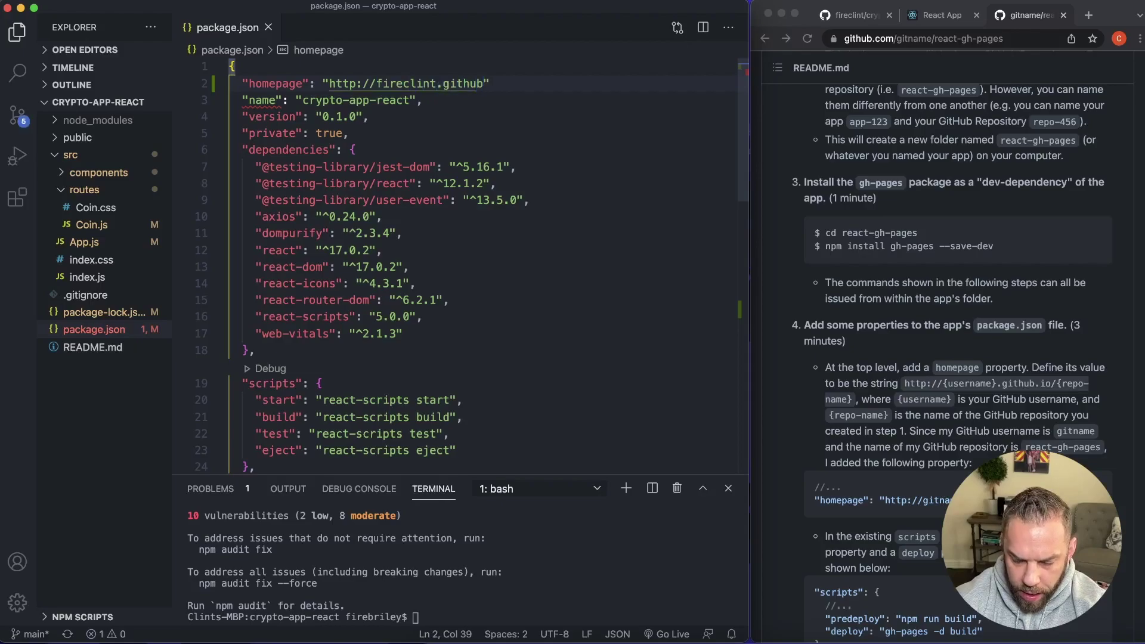
text(io/)
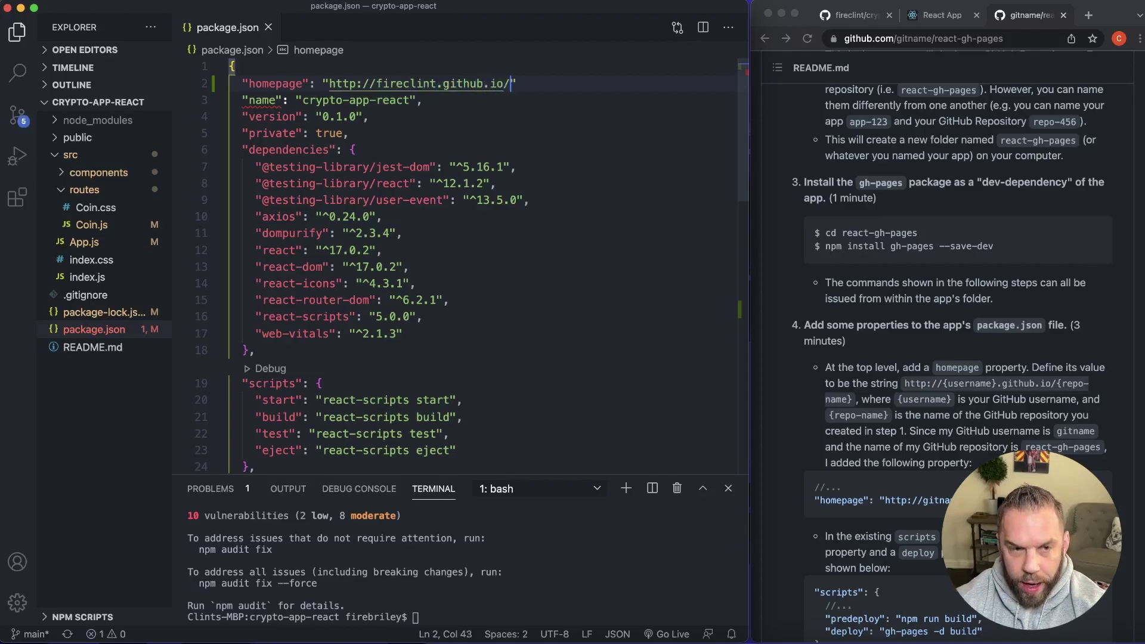
text(crypto)
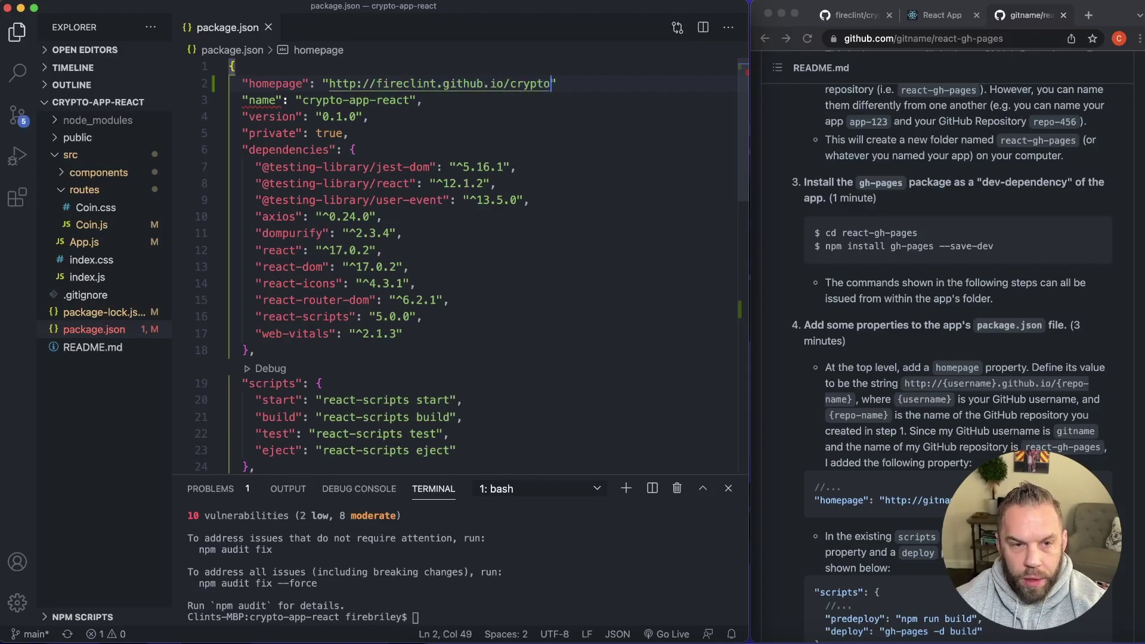
text(-app-react)
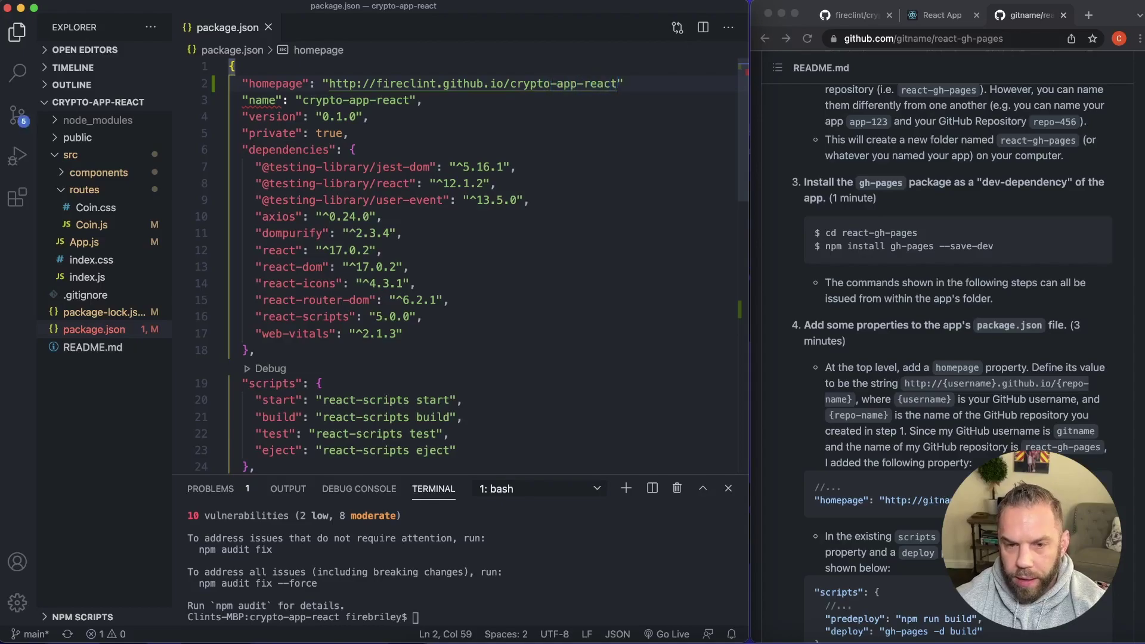
key(Right)
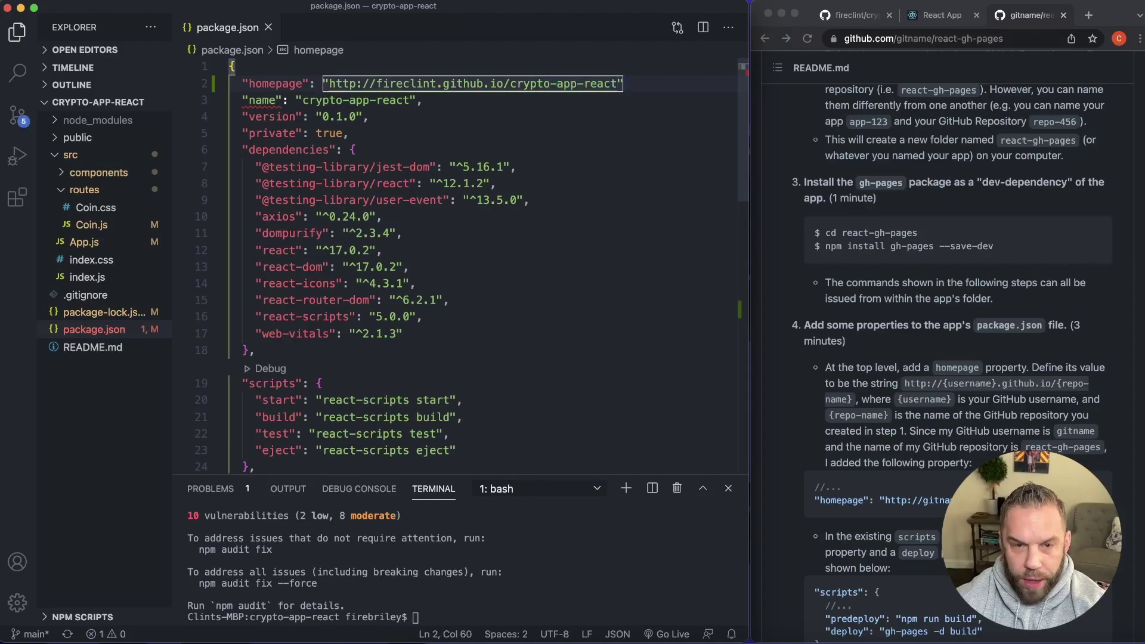
text(,)
scroll(357, 408, down, 3)
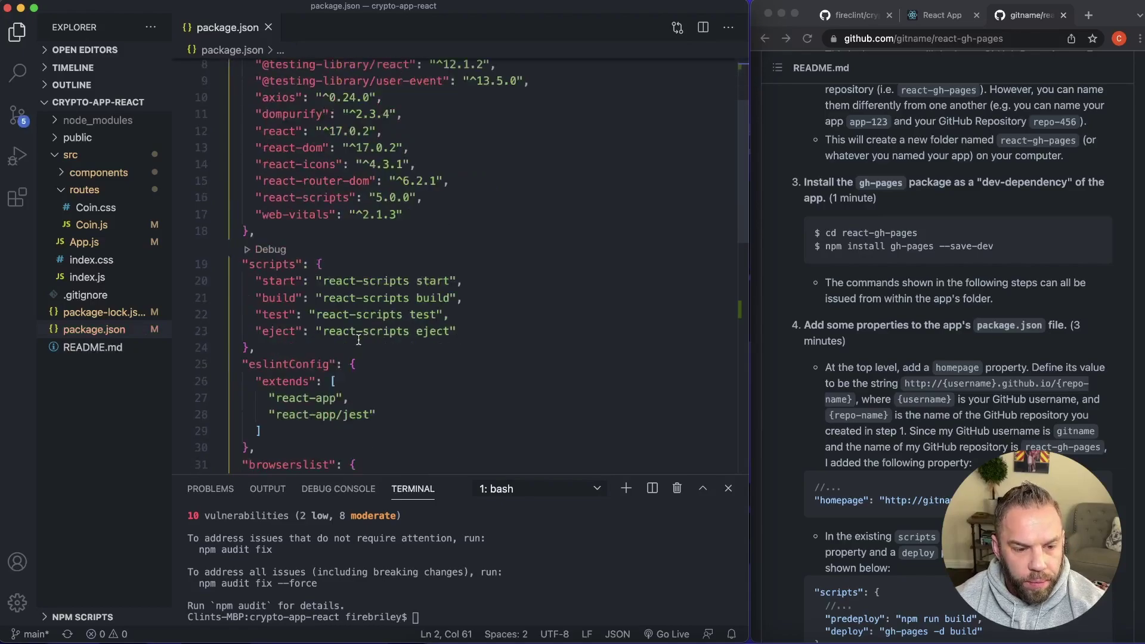
scroll(358, 408, down, 3)
scroll(1056, 414, down, 1)
scroll(1056, 414, down, 2)
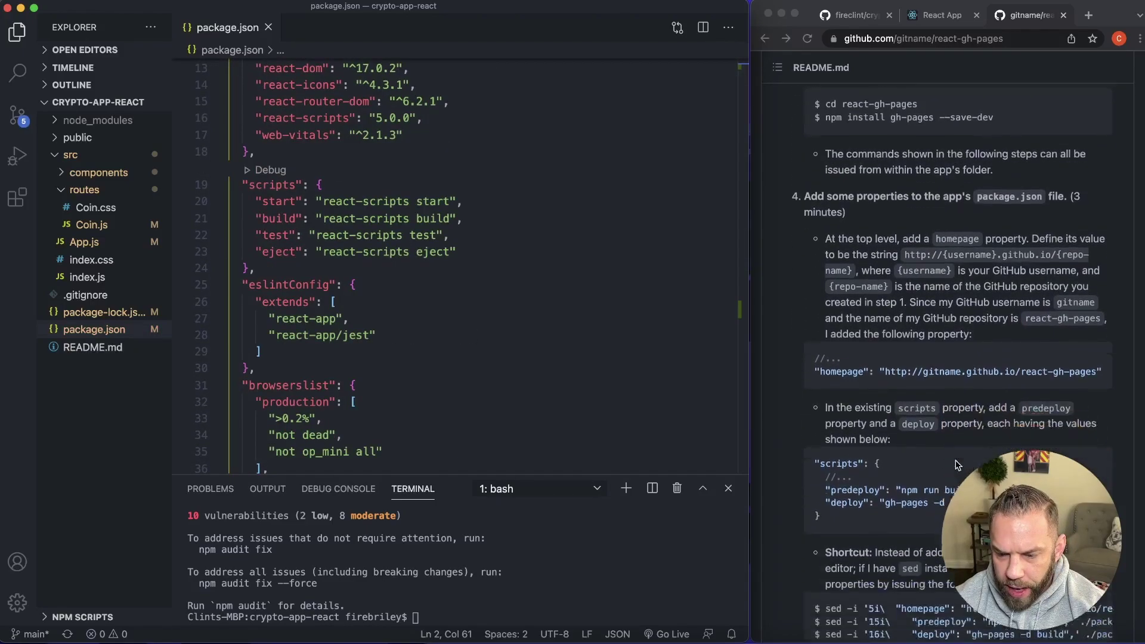
scroll(895, 447, down, 2)
Paste the README's predeploy "npm run build" and deploy "gh-pages -d build" scripts below eject
click(962, 474)
mouse_move(895, 456)
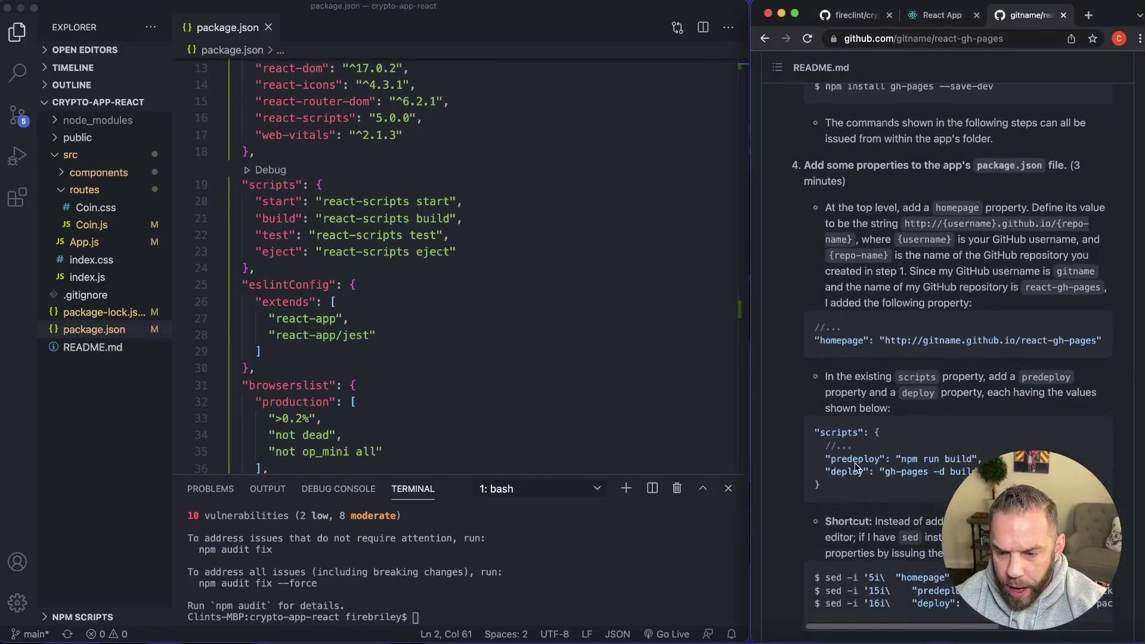
drag(975, 472, 801, 460)
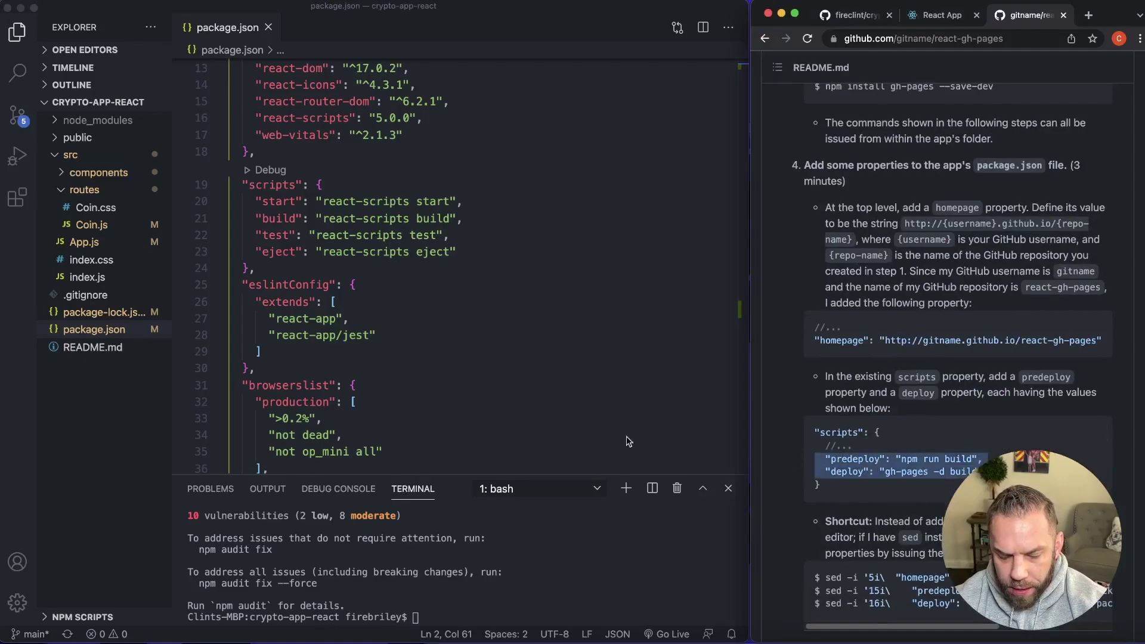
click(477, 258)
text(,)
key(Return)
key(super+v)
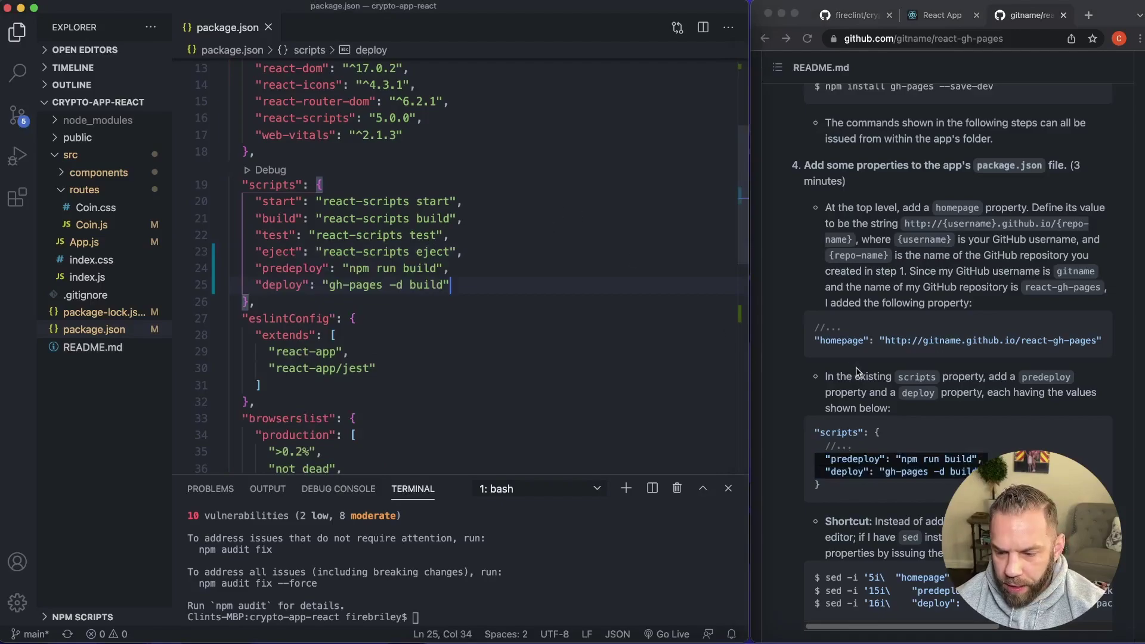
scroll(858, 371, down, 5)
scroll(864, 376, down, 4)
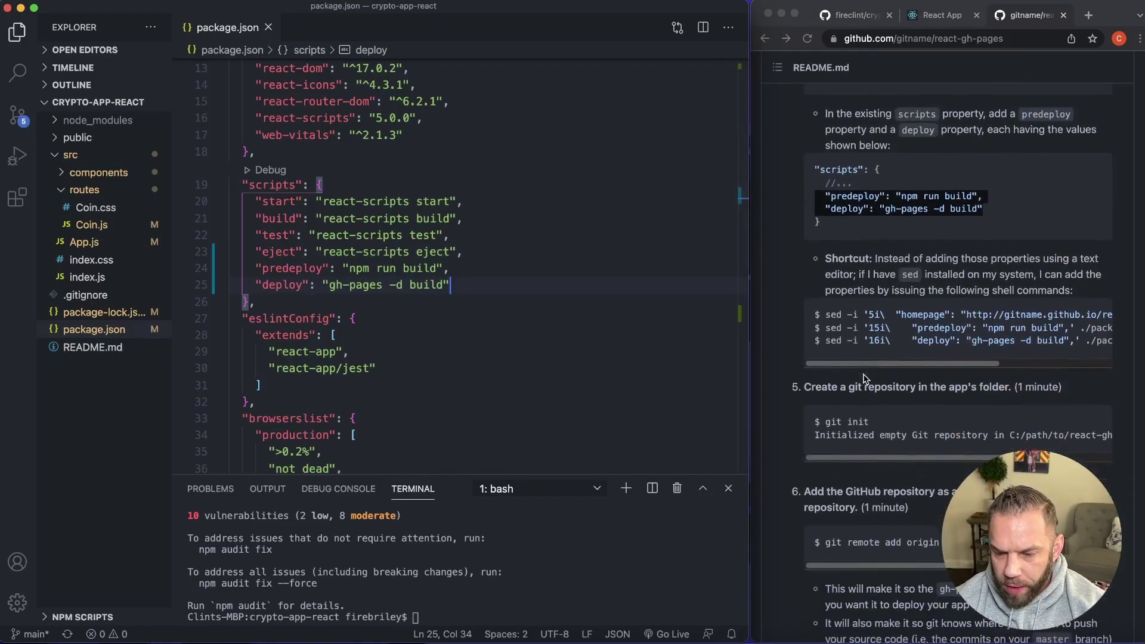
scroll(863, 375, down, 3)
scroll(864, 376, down, 3)
scroll(863, 376, down, 3)
scroll(882, 354, down, 2)
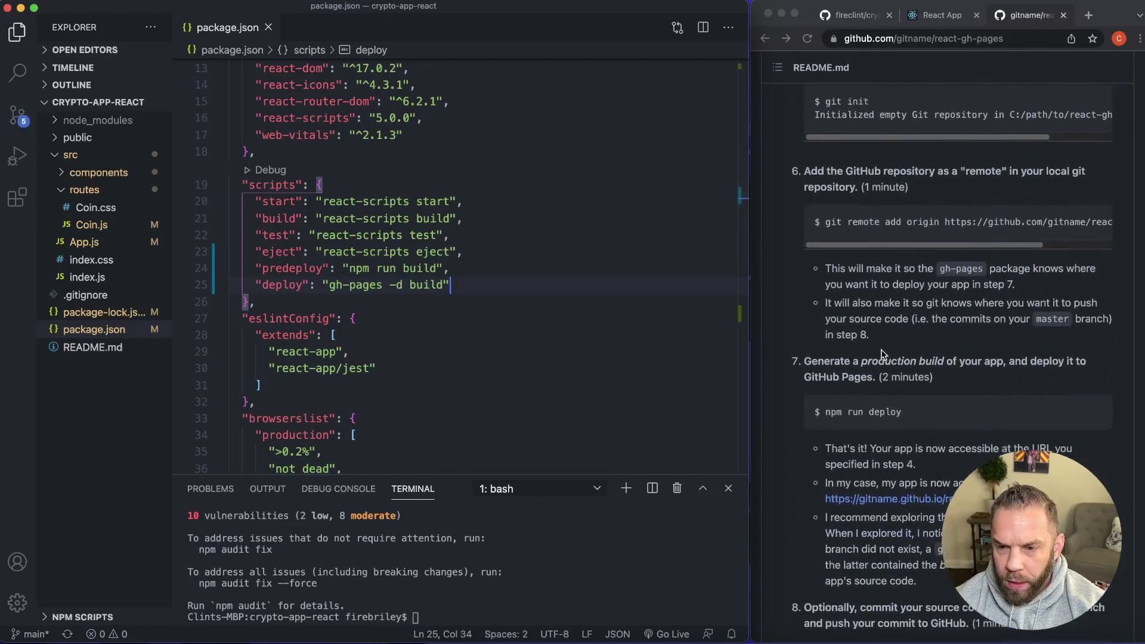
scroll(881, 353, up, 1)
Run git init and paste the README's git remote add origin command into the terminal
click(550, 572)
text(git)
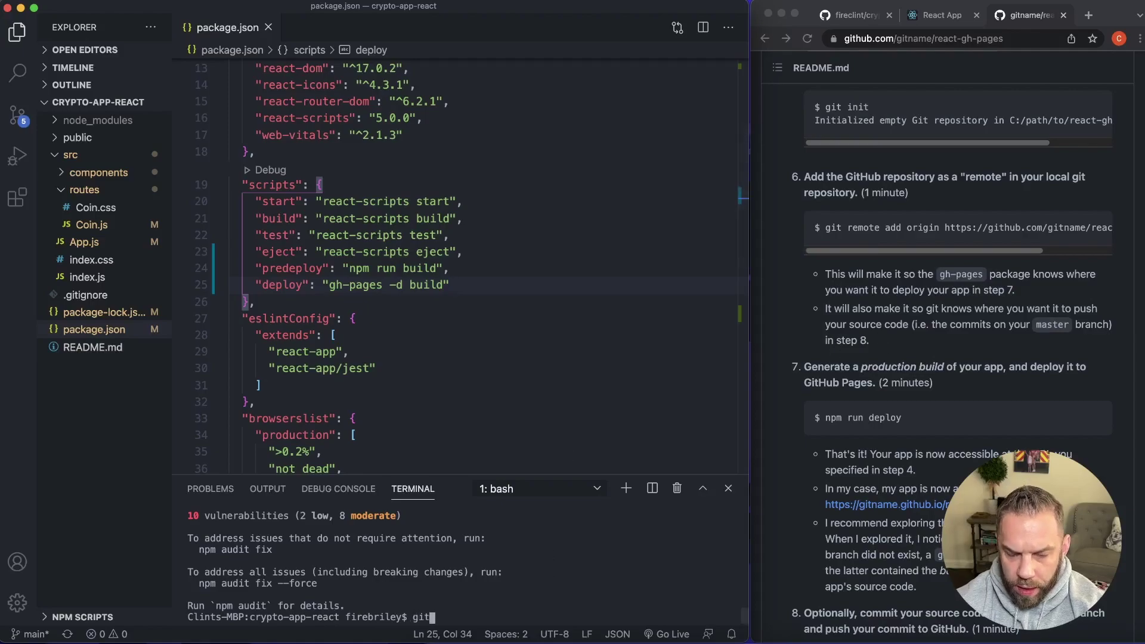
text( init)
key(Return)
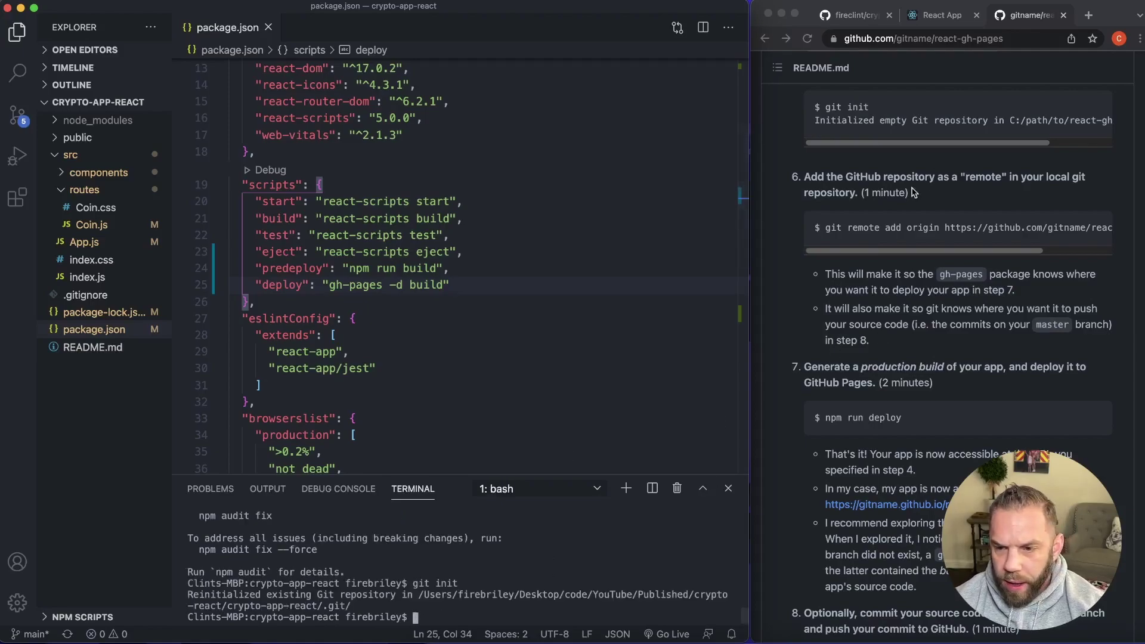
click(825, 231)
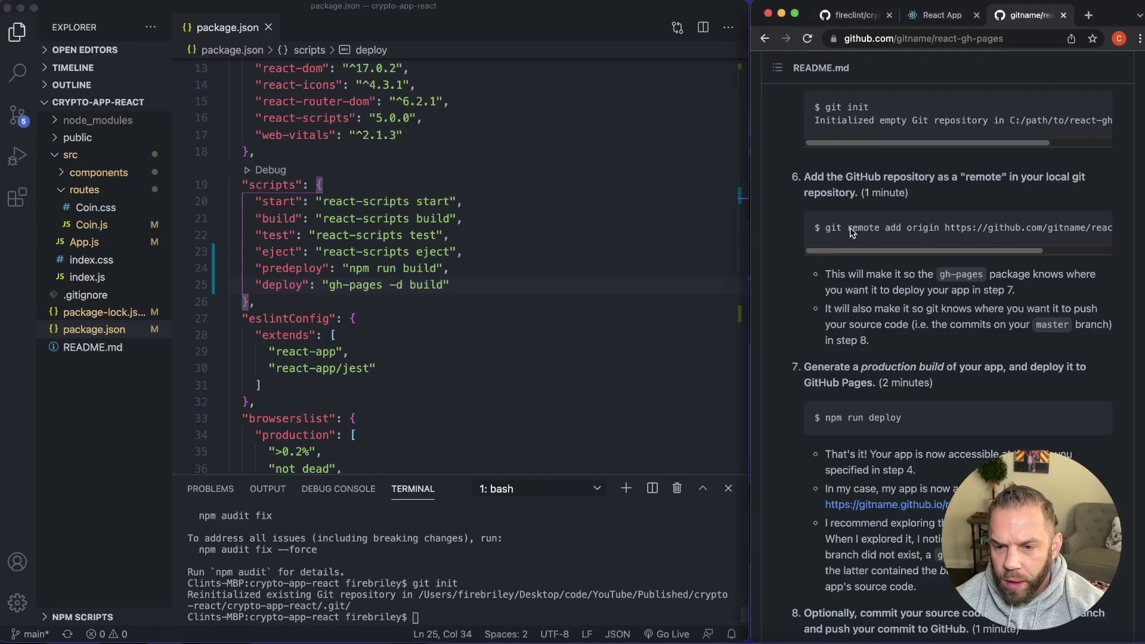
drag(826, 228, 1049, 227)
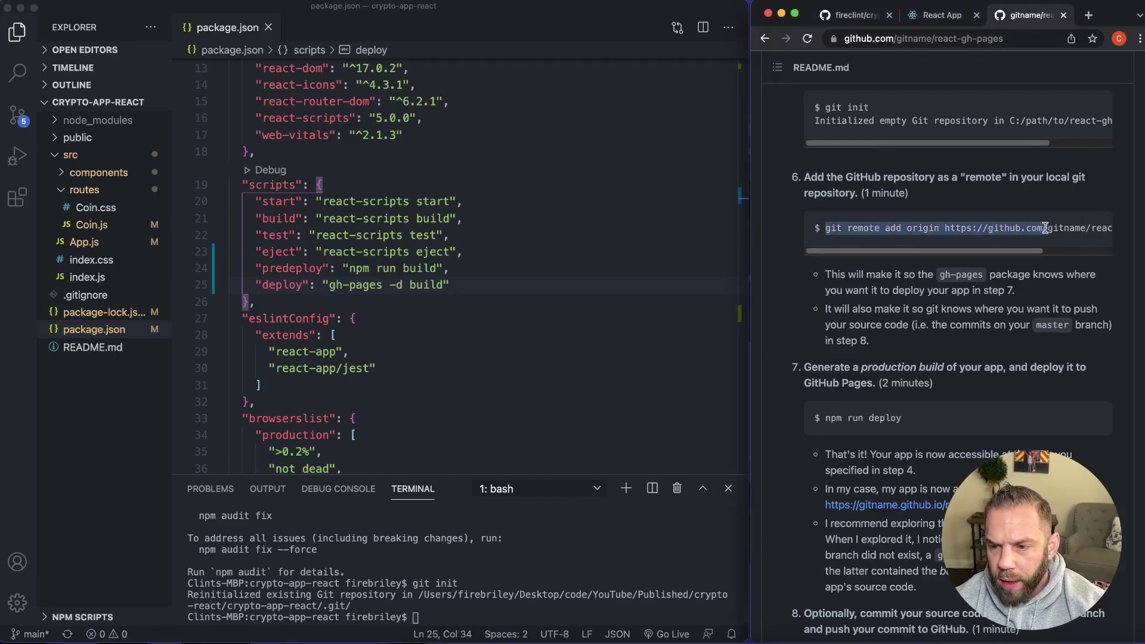
click(447, 574)
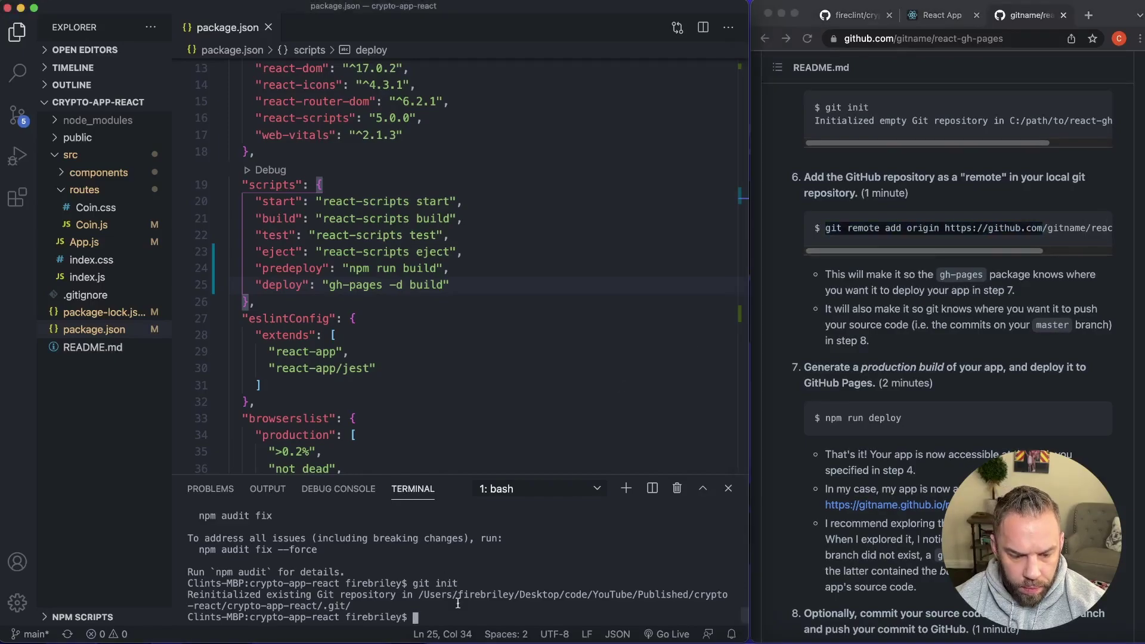
key(super+v)
text(/fireclint)
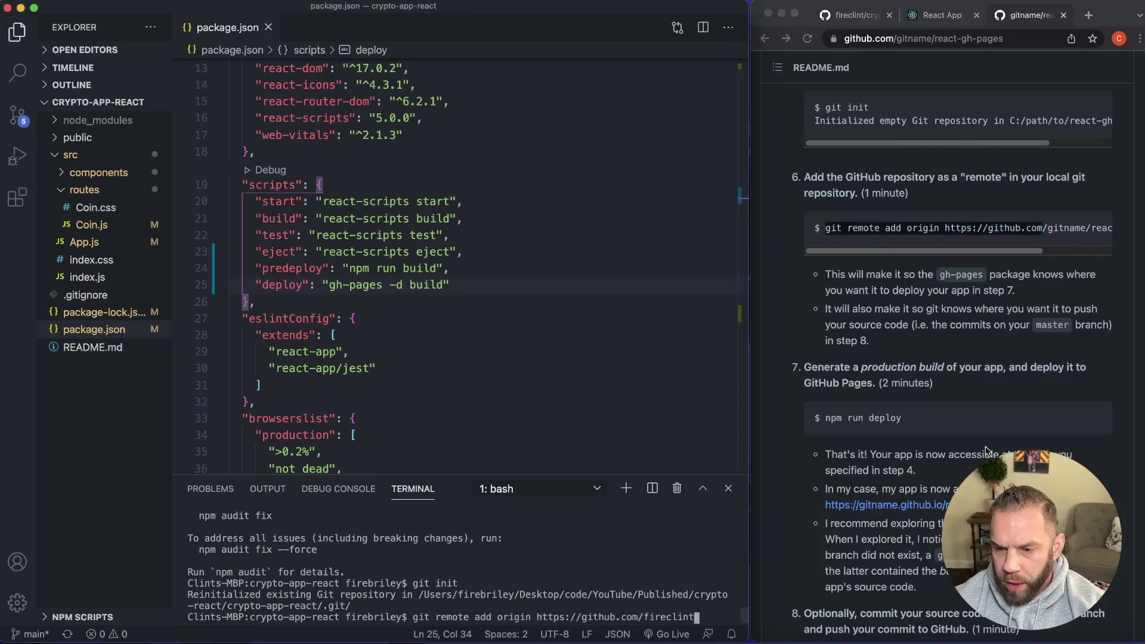
Run git remote add origin for crypto-app-react, which reports origin exists, resizing the browser
click(1060, 258)
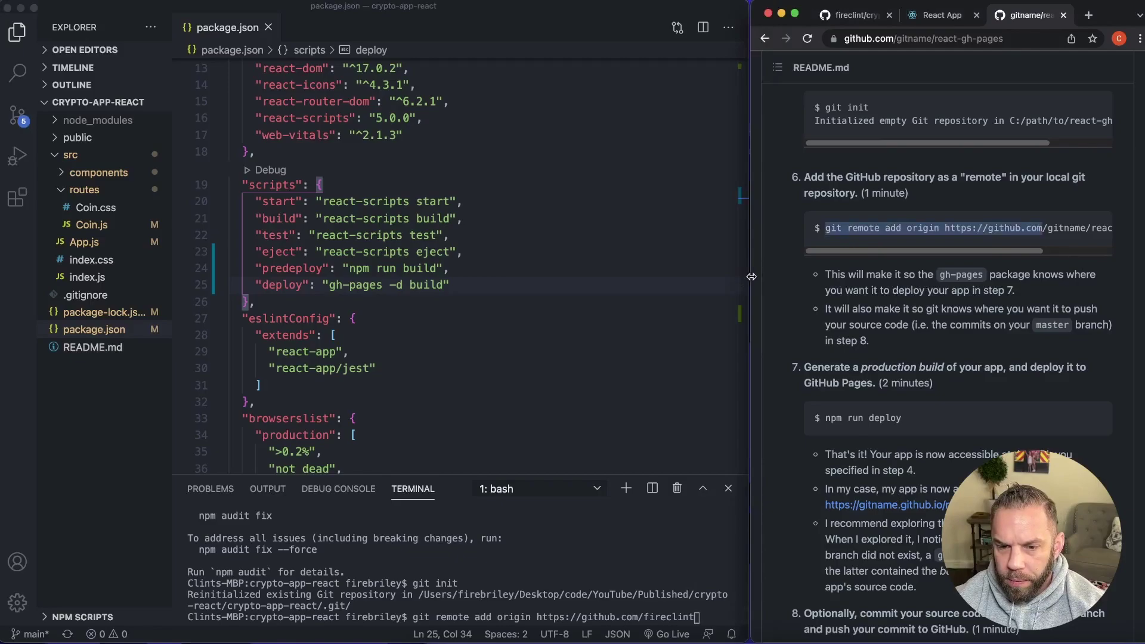
drag(752, 276, 660, 281)
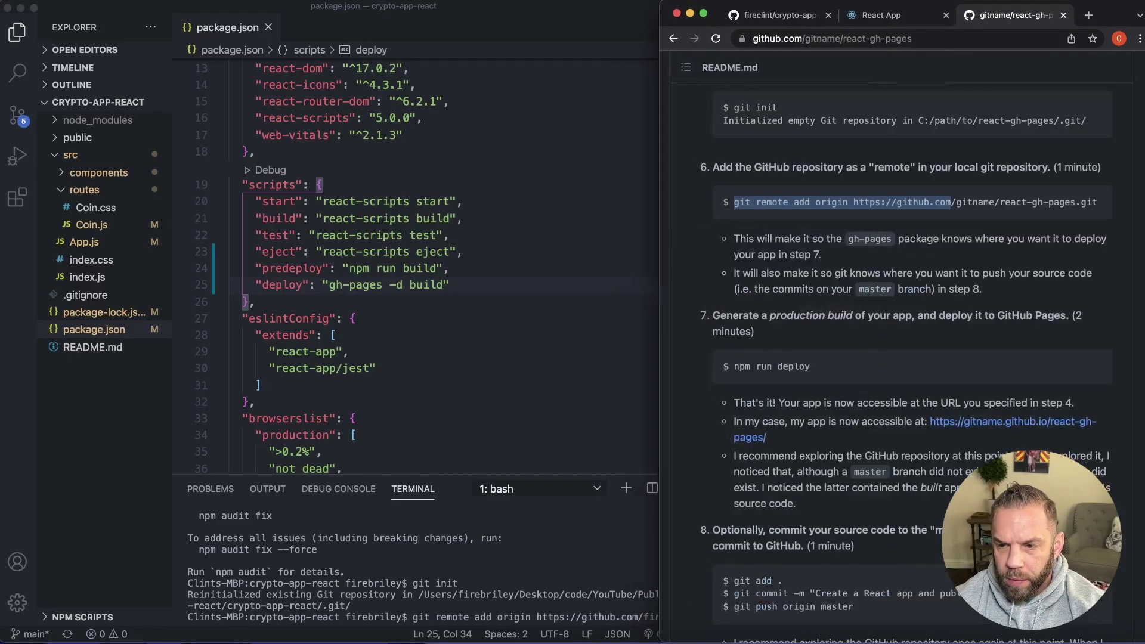
click(583, 585)
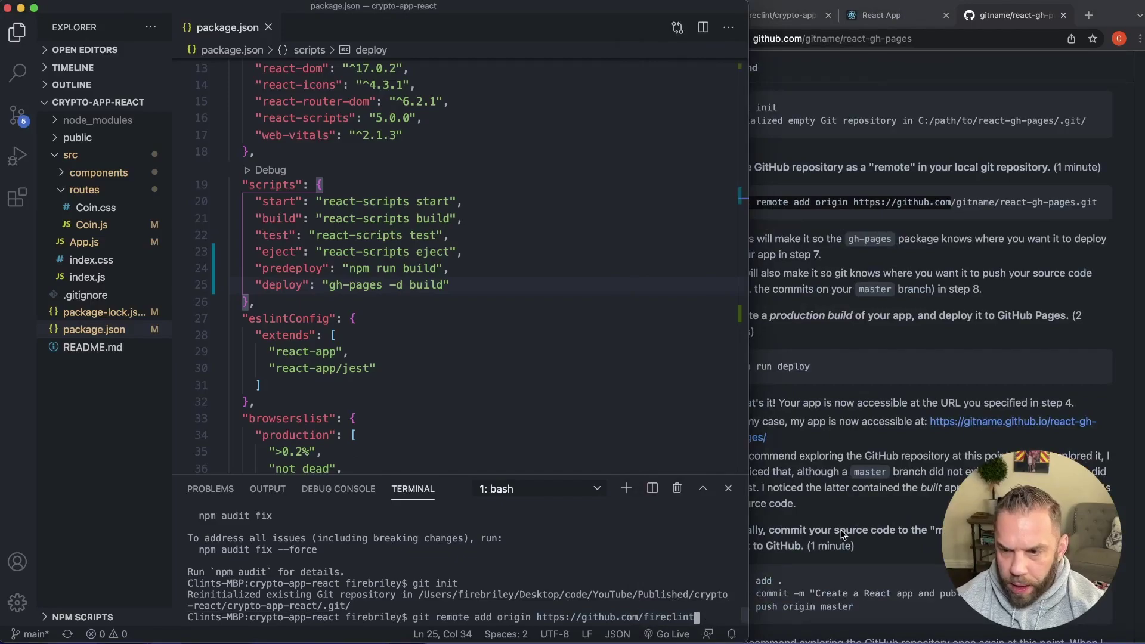
text(/)
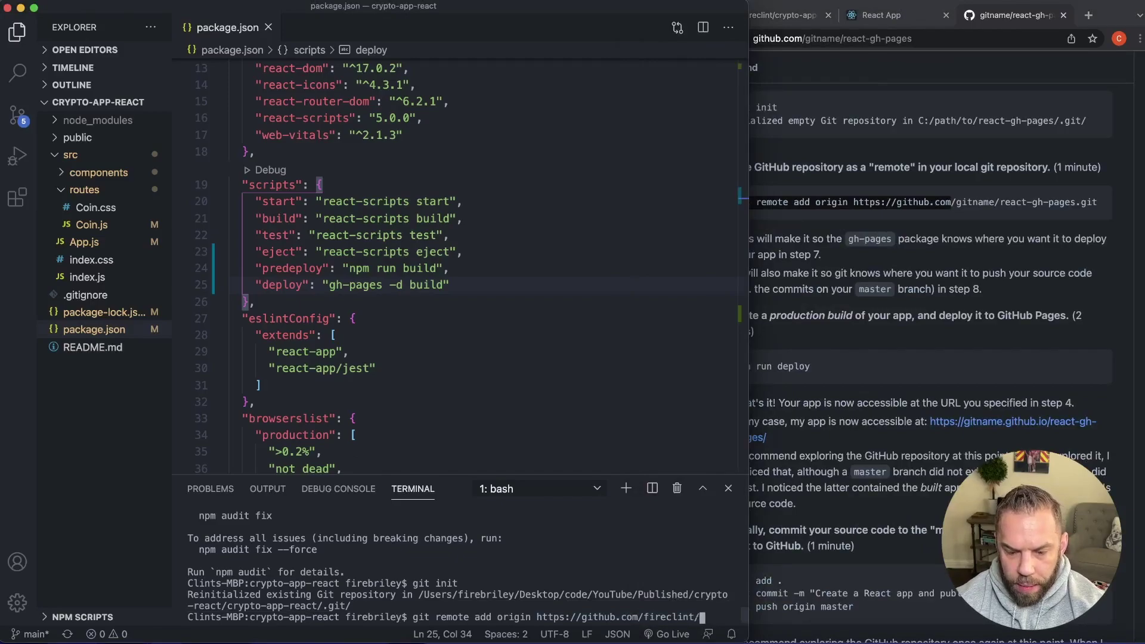
text(cr)
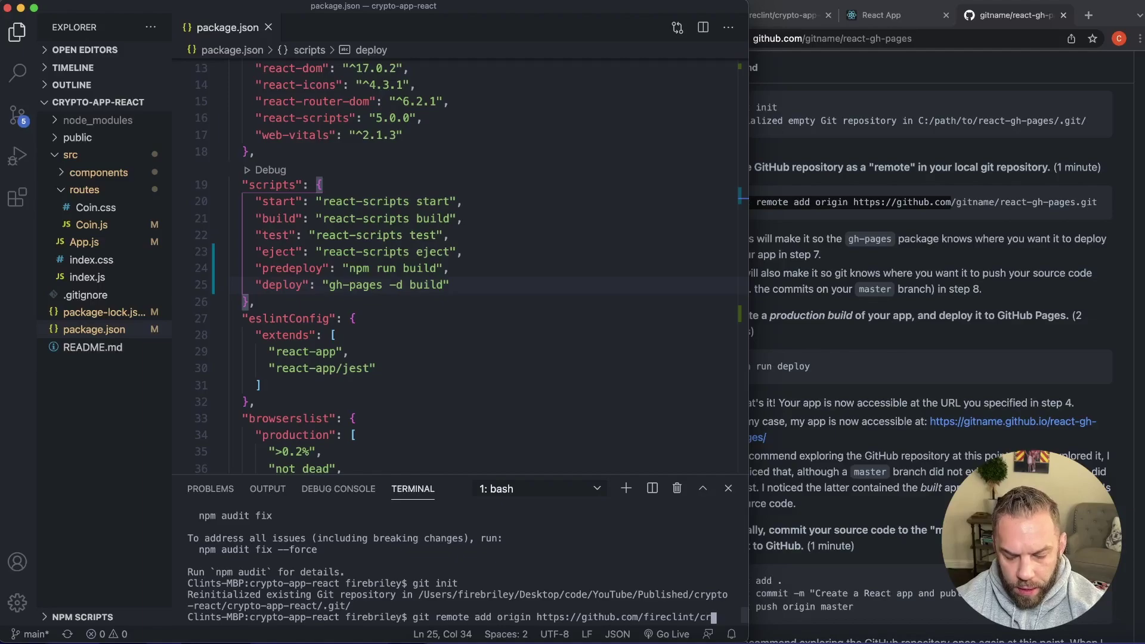
text(ypto-app-)
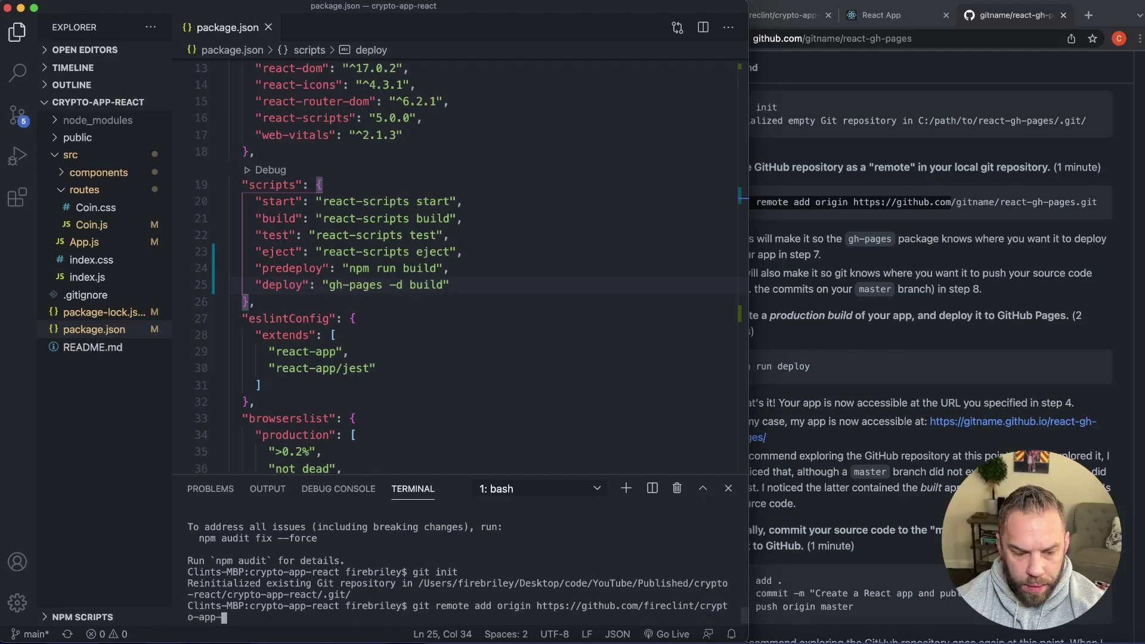
text(react)
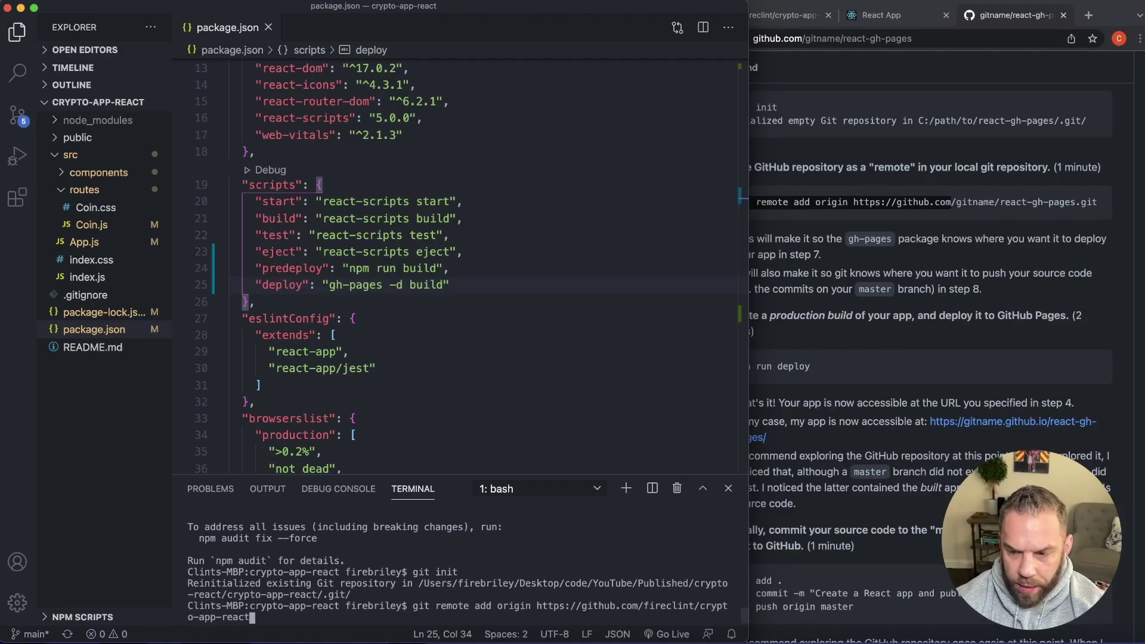
text(.git)
key(Return)
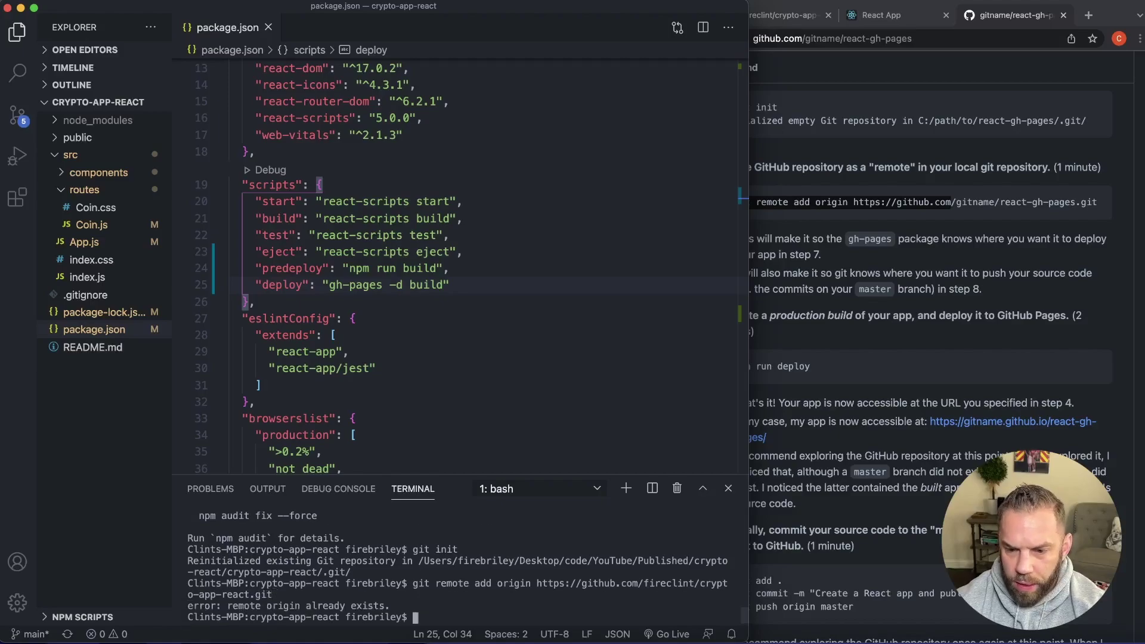
click(925, 415)
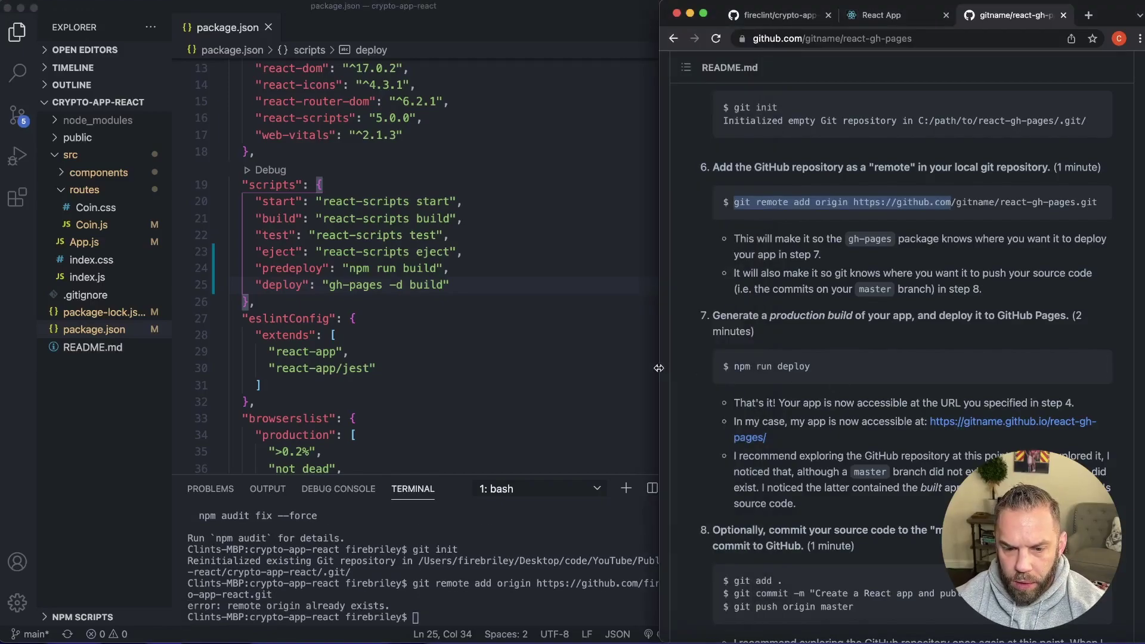
drag(660, 368, 750, 369)
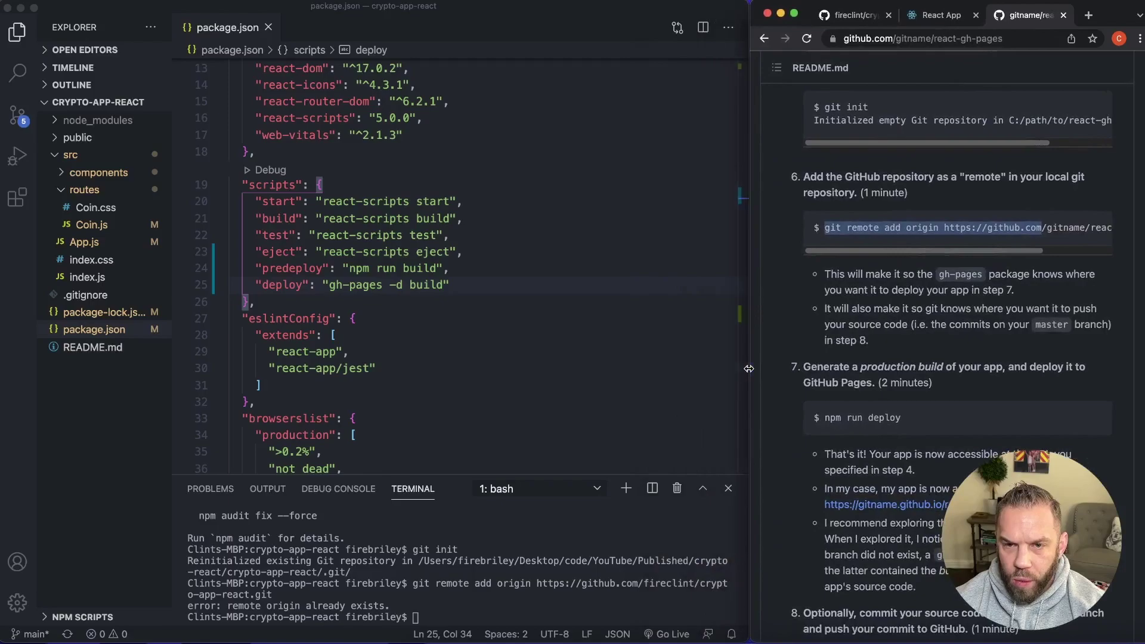
click(491, 613)
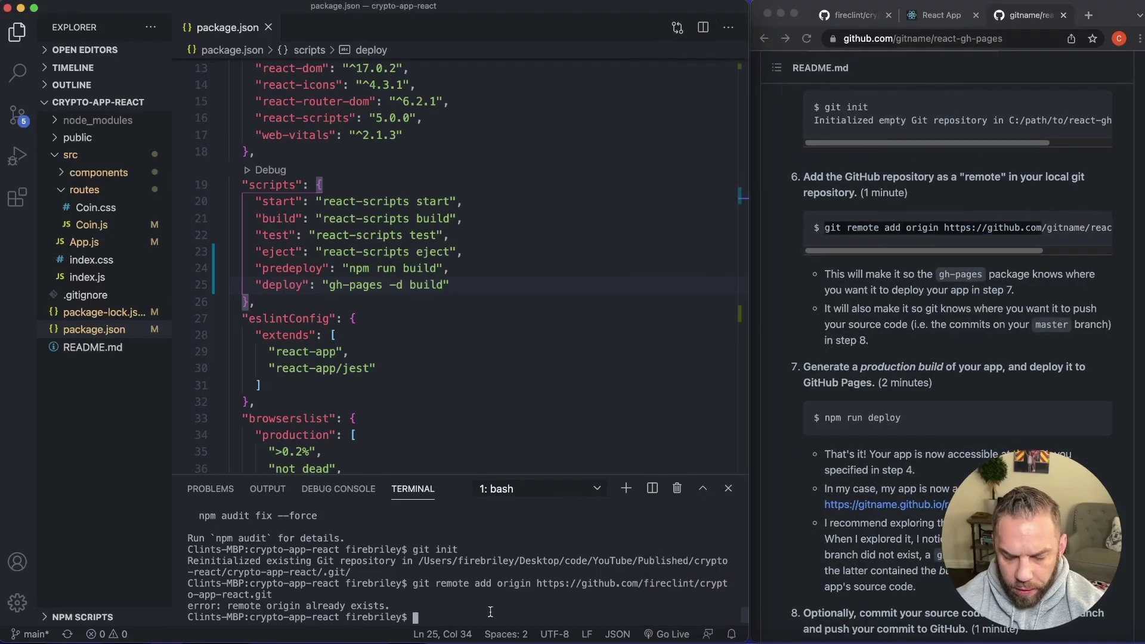
text(npm run deploy)
Run npm run deploy until Published, then copy the homepage URL from package.json
key(Return)
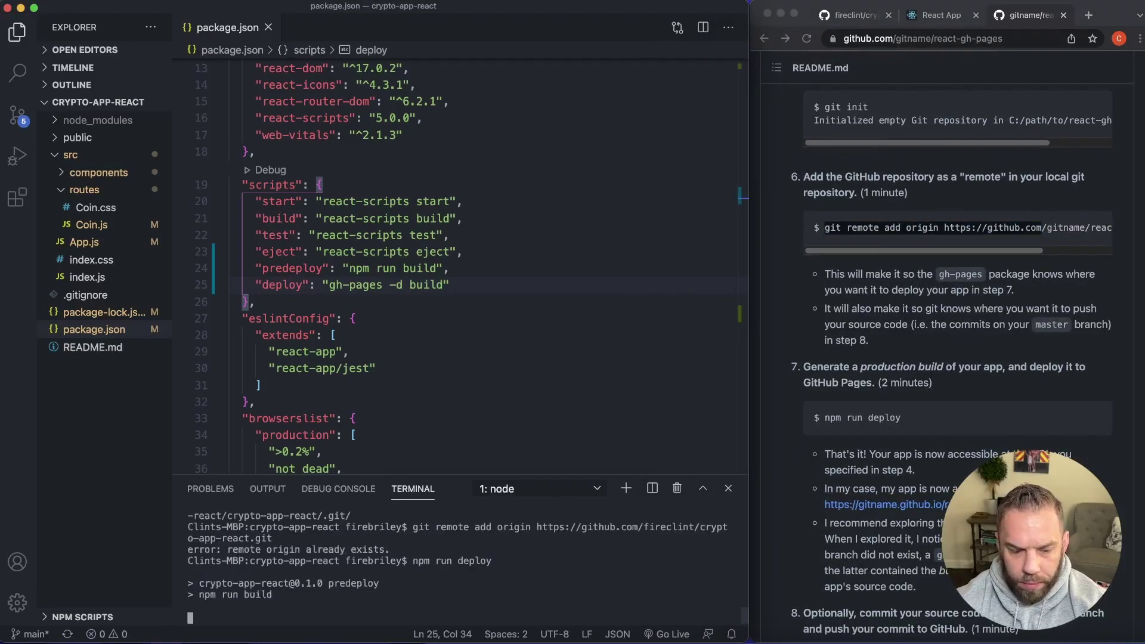
scroll(788, 490, down, 3)
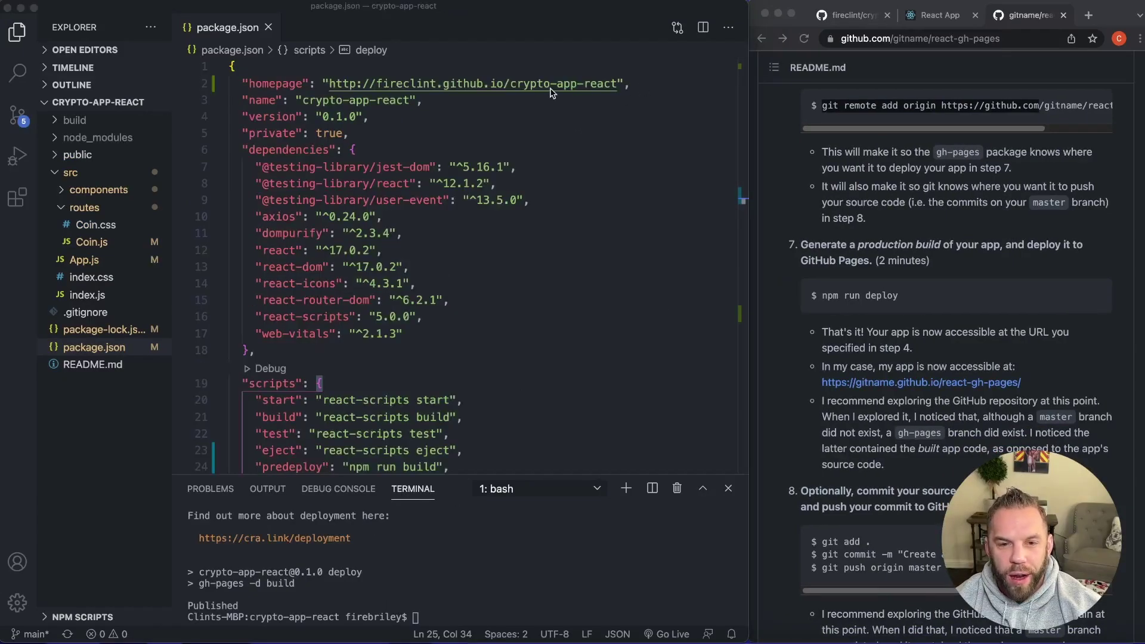
drag(624, 83, 326, 84)
key(super+c)
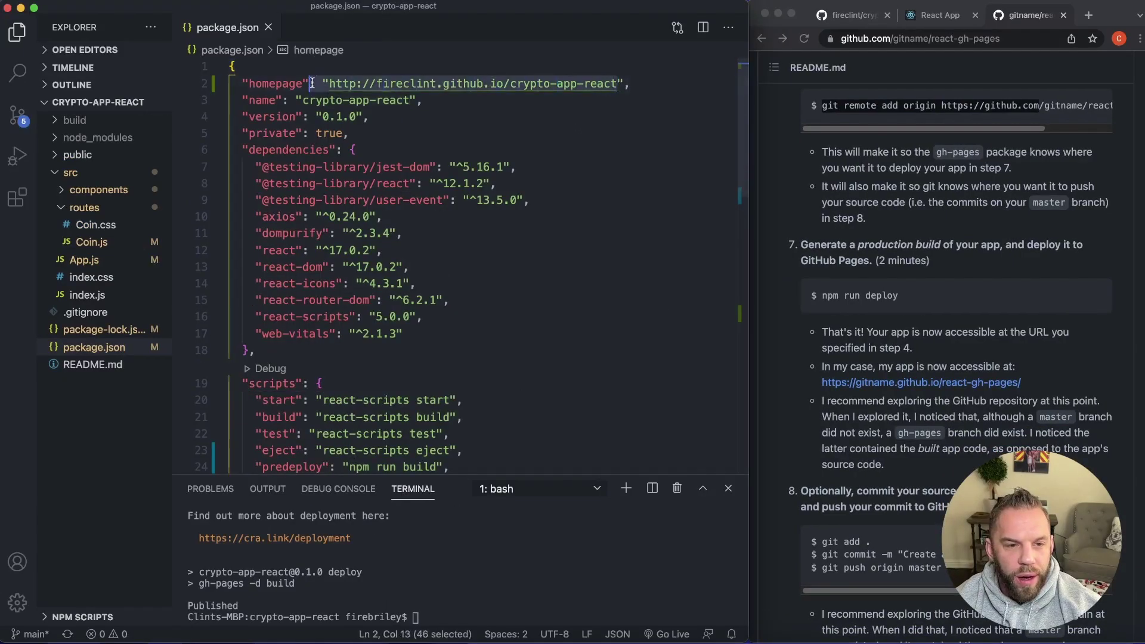
click(1088, 15)
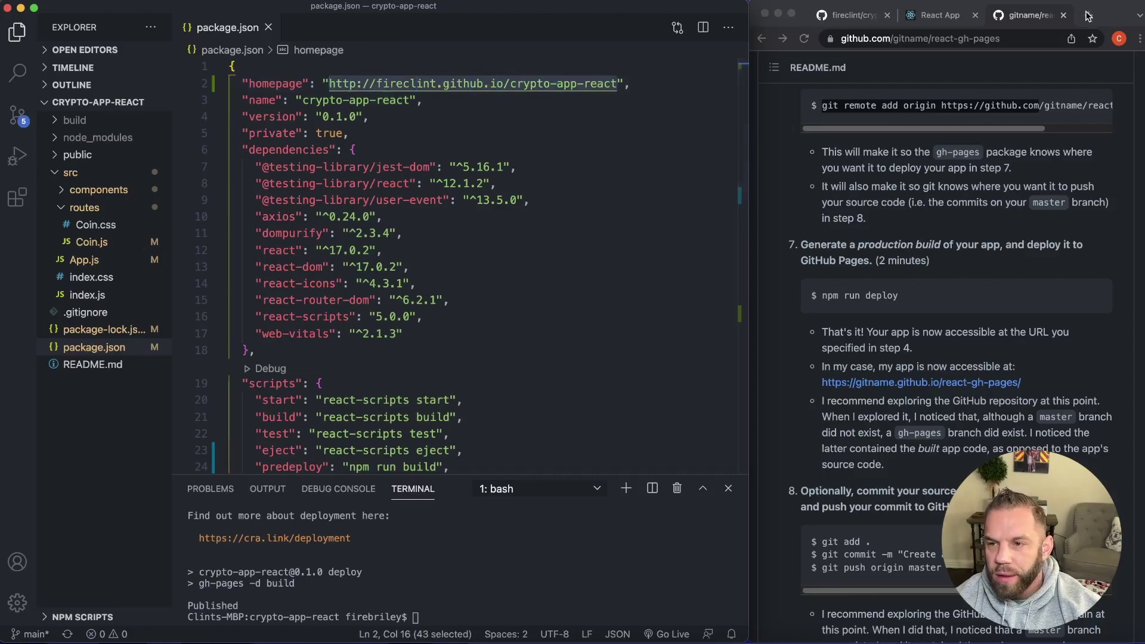
Load fireclint.github.io/crypto-app-react, open the Bitcoin detail page, and return to the coin list
key(super+v)
key(Return)
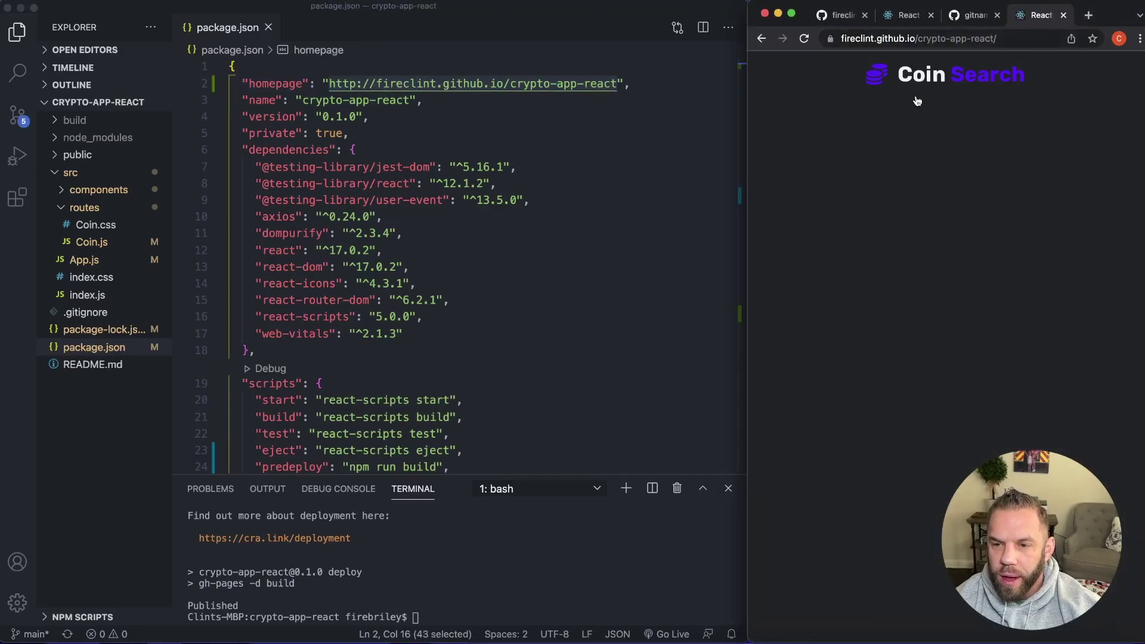
click(895, 196)
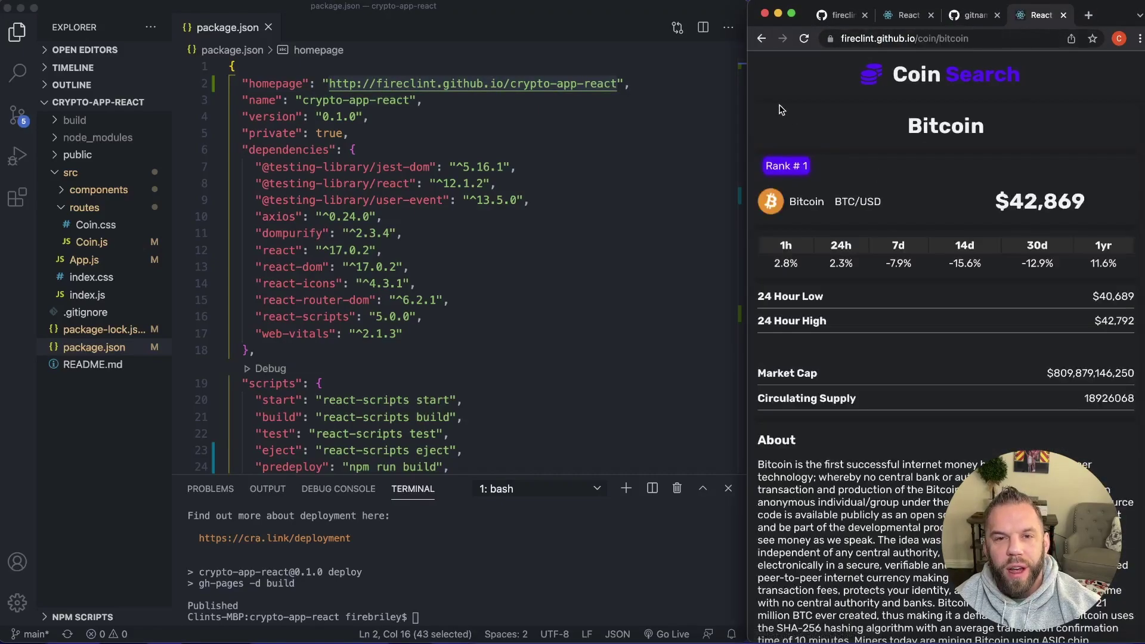
click(762, 38)
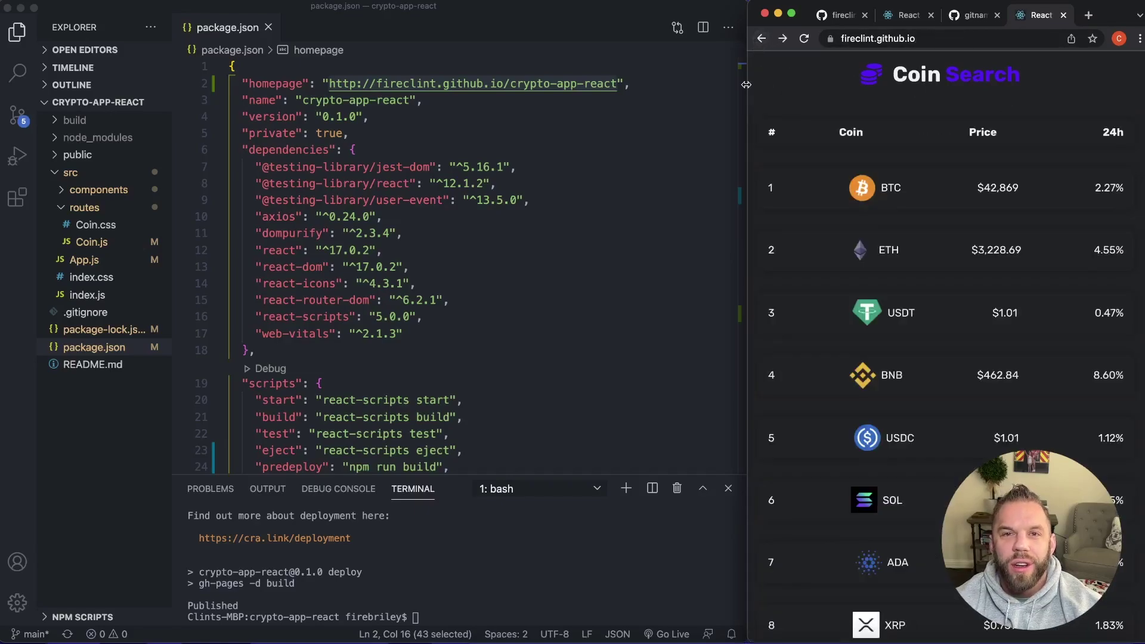